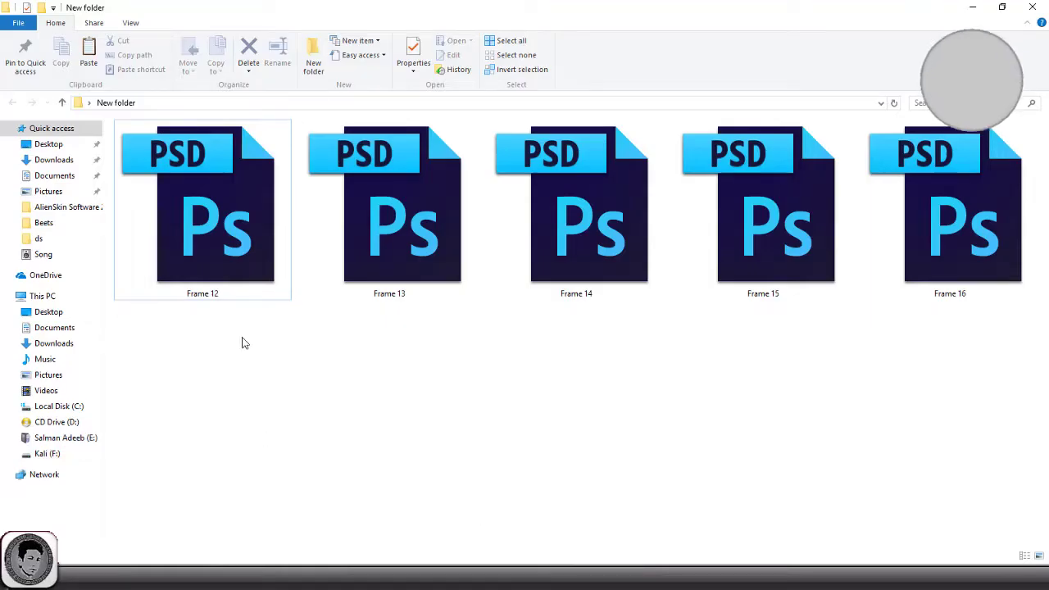
- Drag Frame 12.psd from New folder onto the Photoshop taskbar icon to open it
click(252, 297)
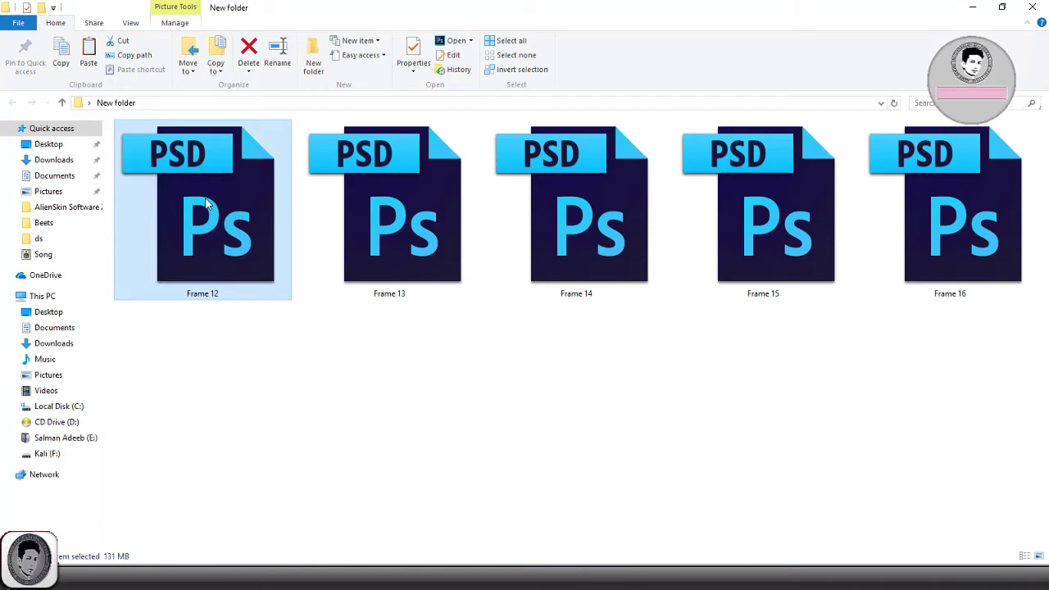
mouse_move(415, 488)
mouse_down()
mouse_move(471, 582)
mouse_move(374, 238)
mouse_up()
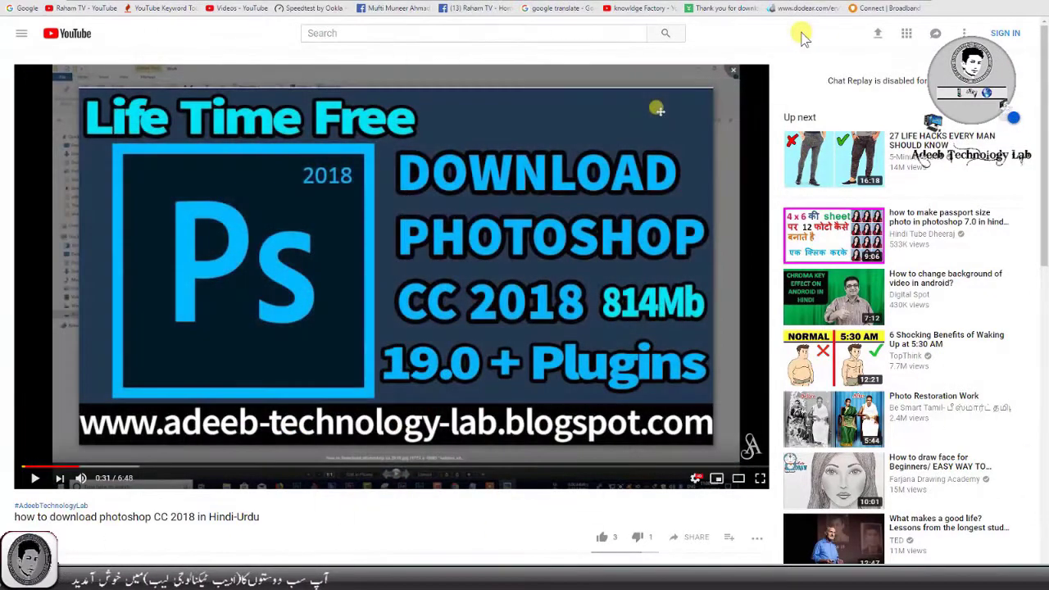
- Scroll down to the video's Video-Description heading and briefly highlight it
scroll(802, 36, down, 2)
scroll(803, 36, down, 2)
scroll(803, 36, down, 1)
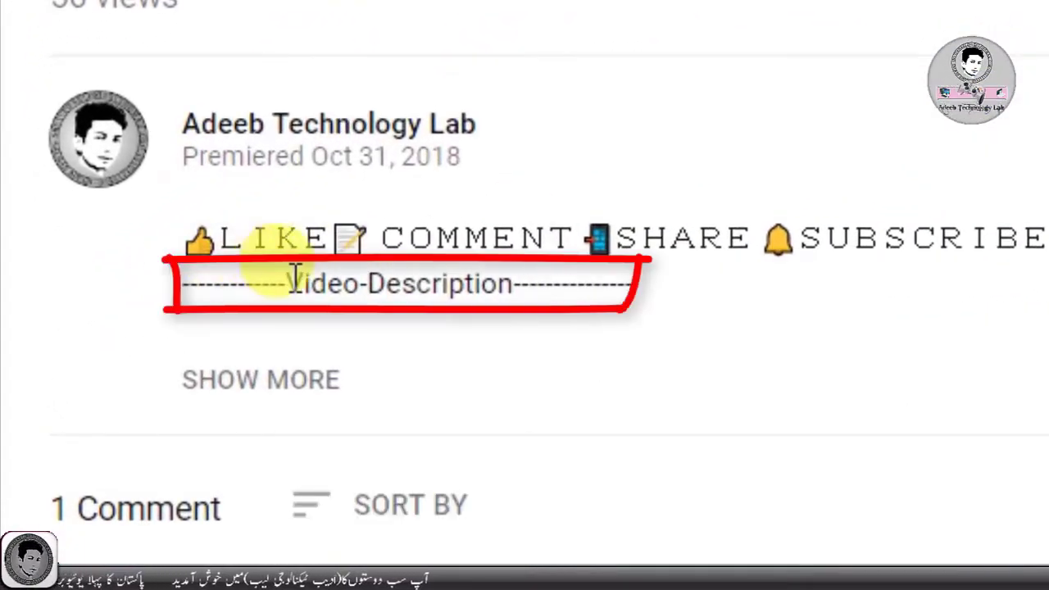
drag(286, 279, 512, 284)
click(408, 287)
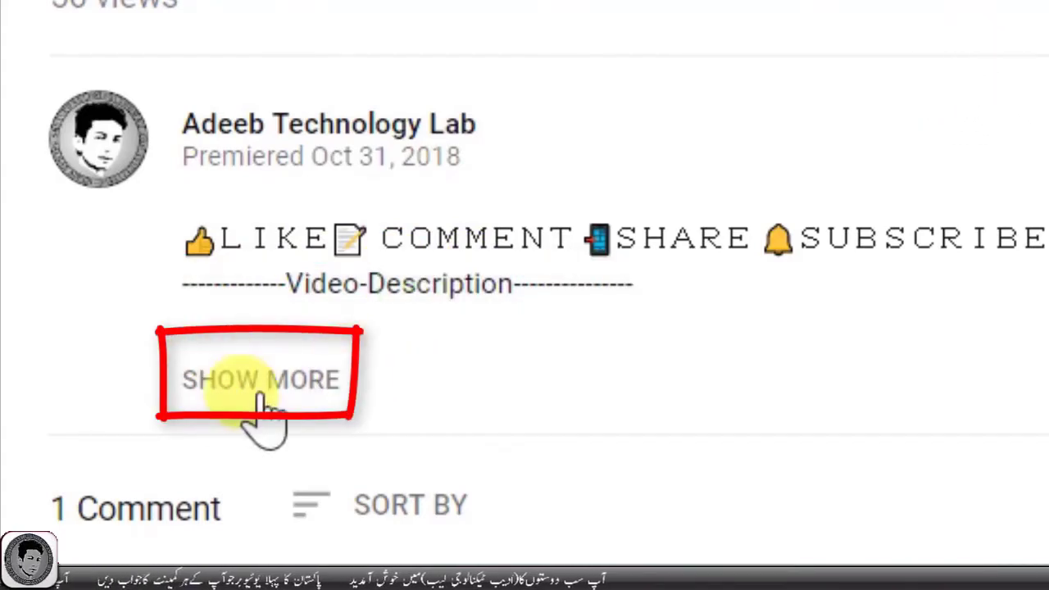
- Expand the full description and follow the kudoflow Download Link
click(293, 382)
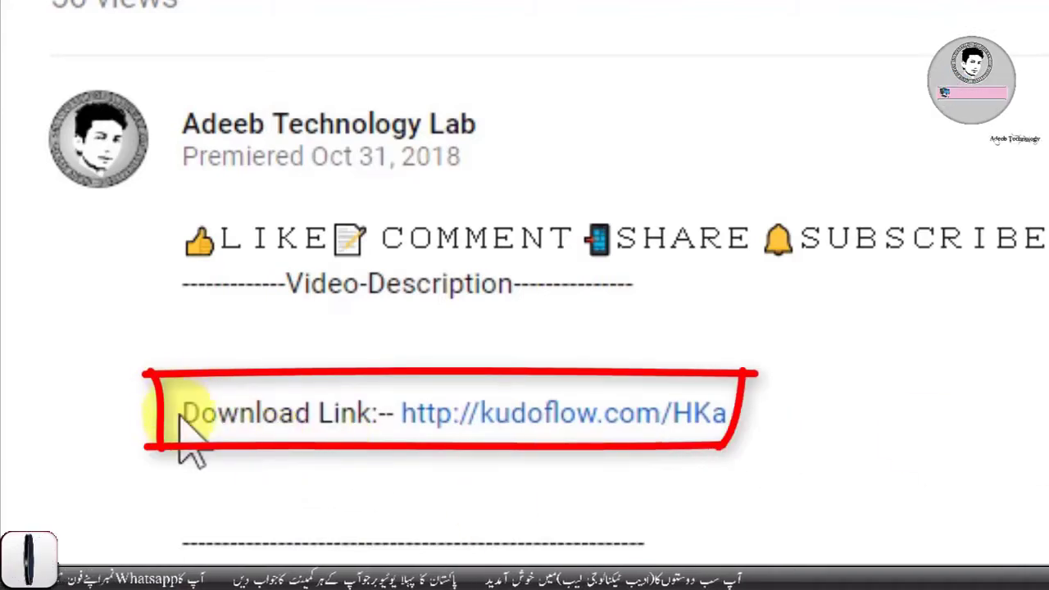
drag(180, 414, 393, 468)
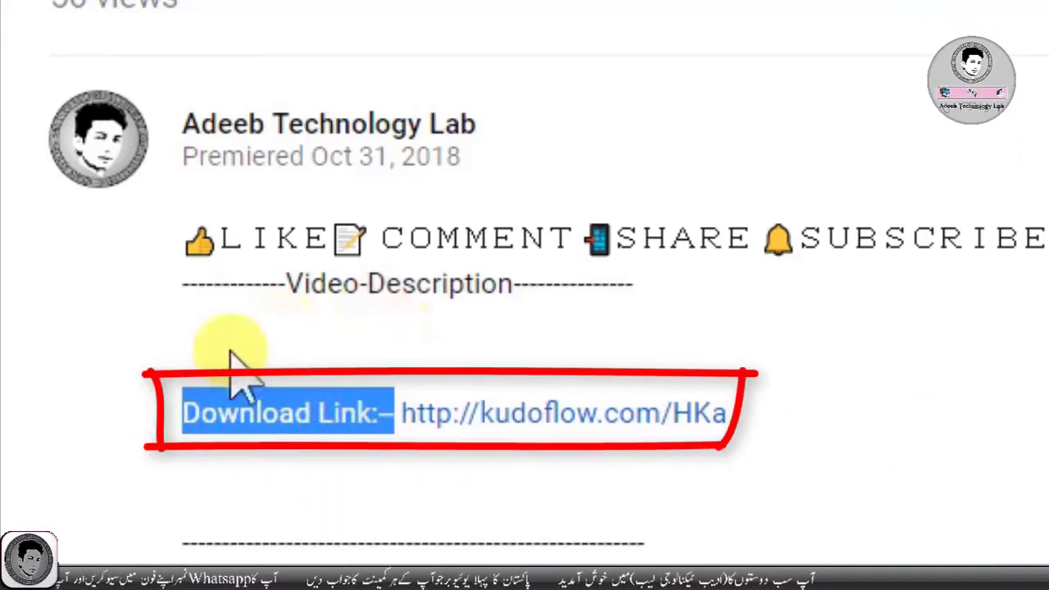
click(278, 402)
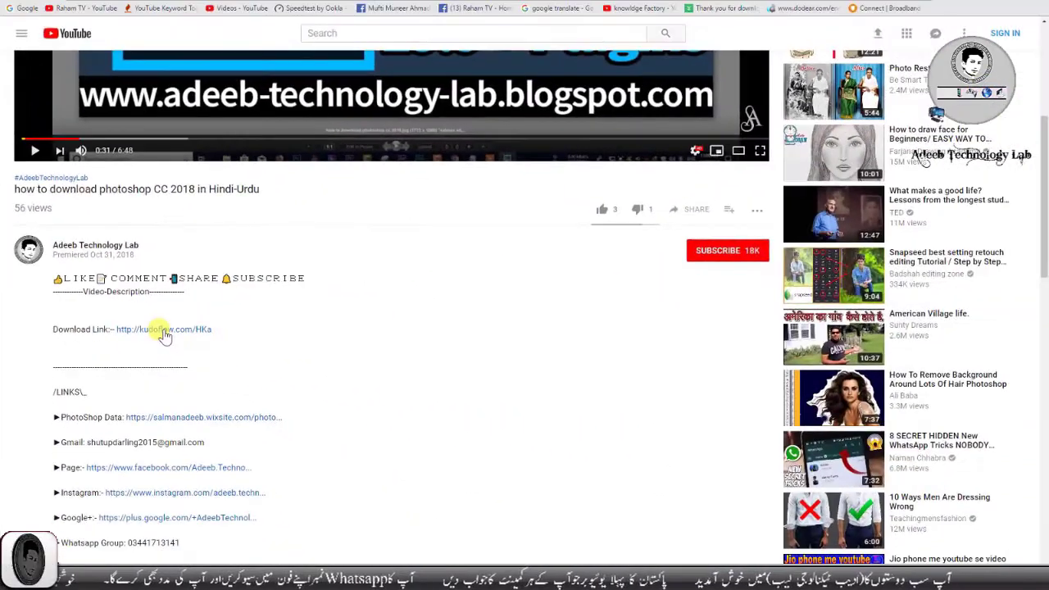
click(524, 414)
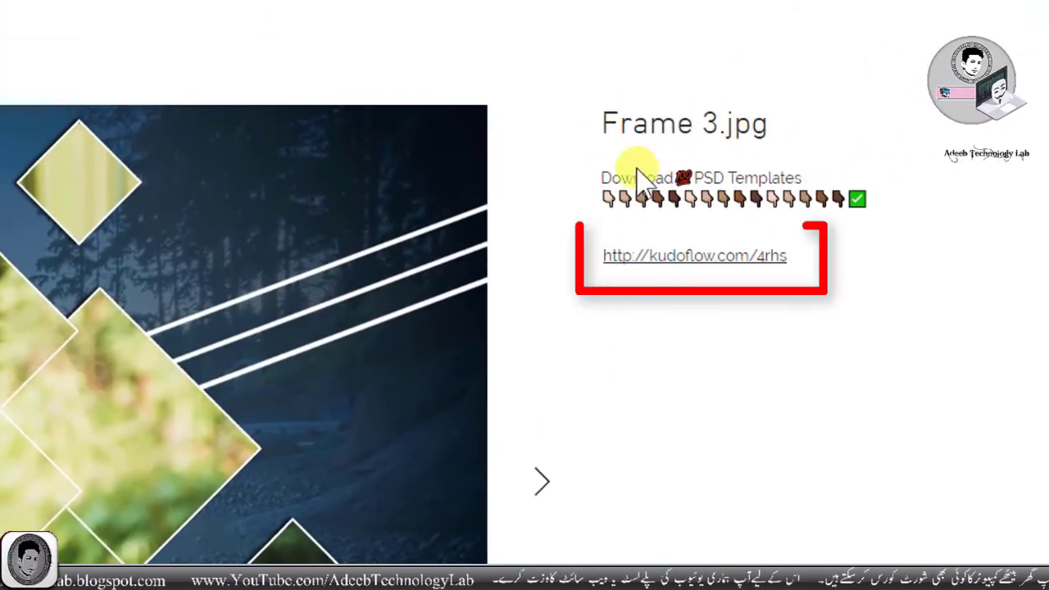
drag(599, 176, 799, 174)
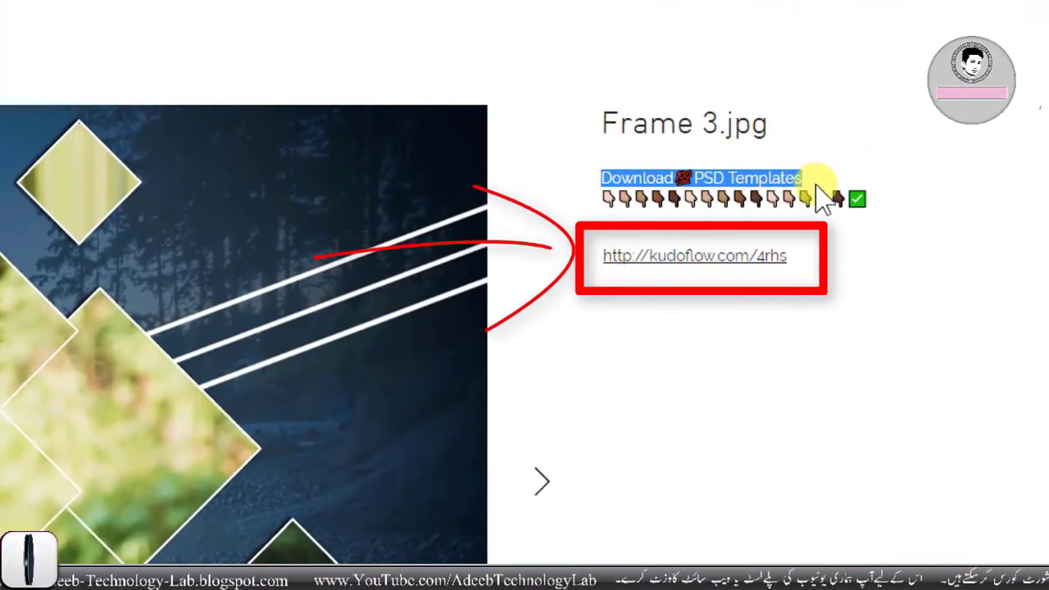
click(664, 258)
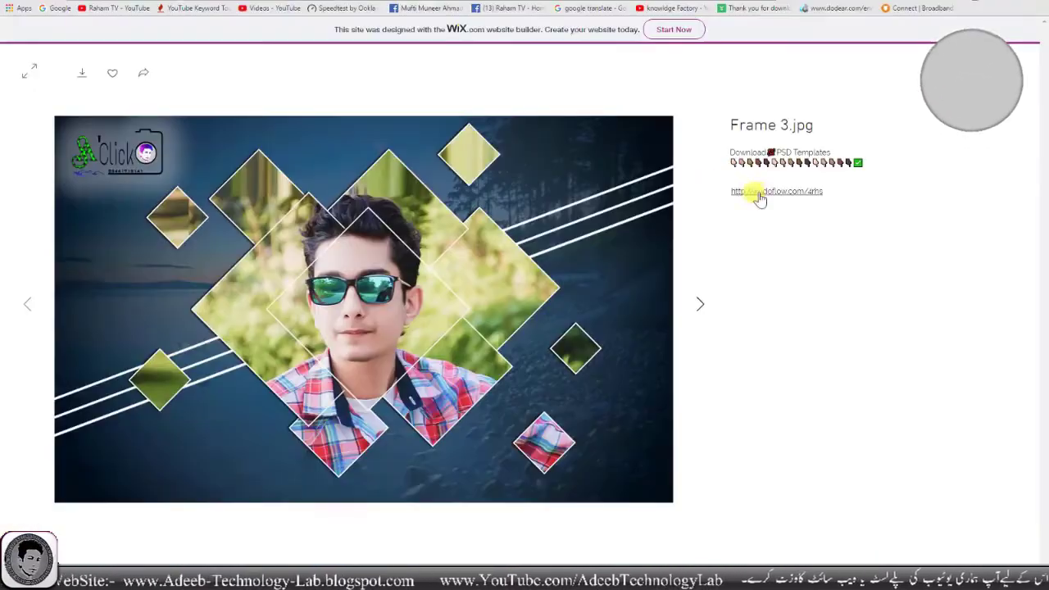
click(774, 195)
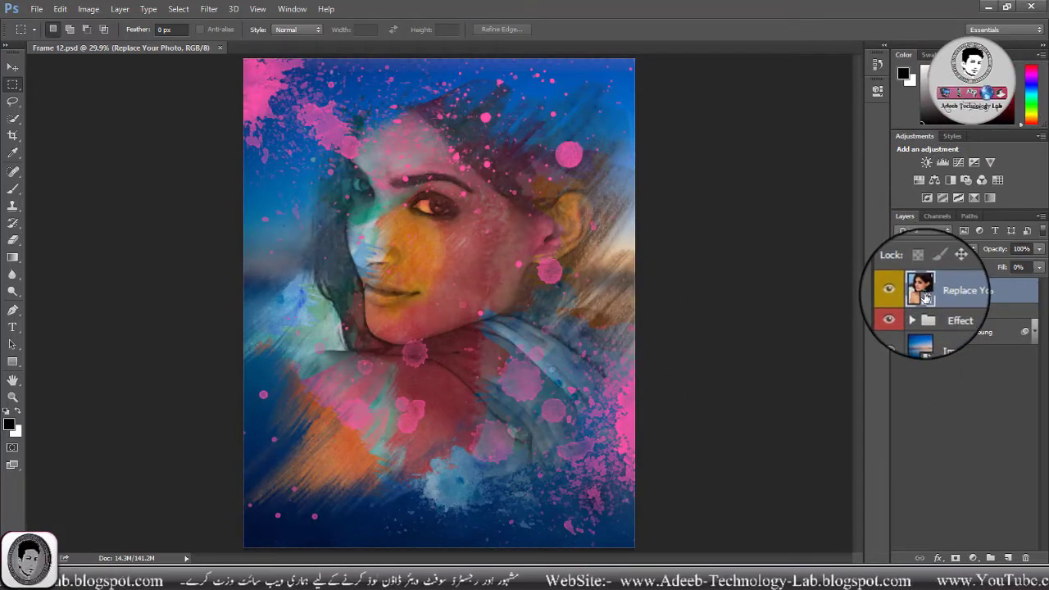
- With the Move tool, open the Replace Your Photo smart object as Layer 01.psb
click(12, 66)
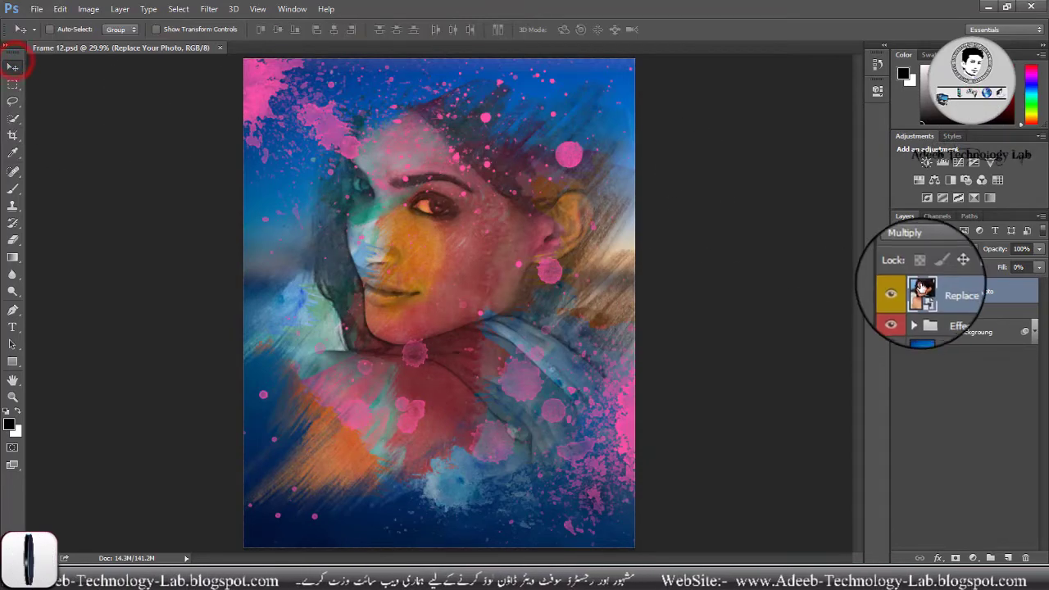
double_click(922, 291)
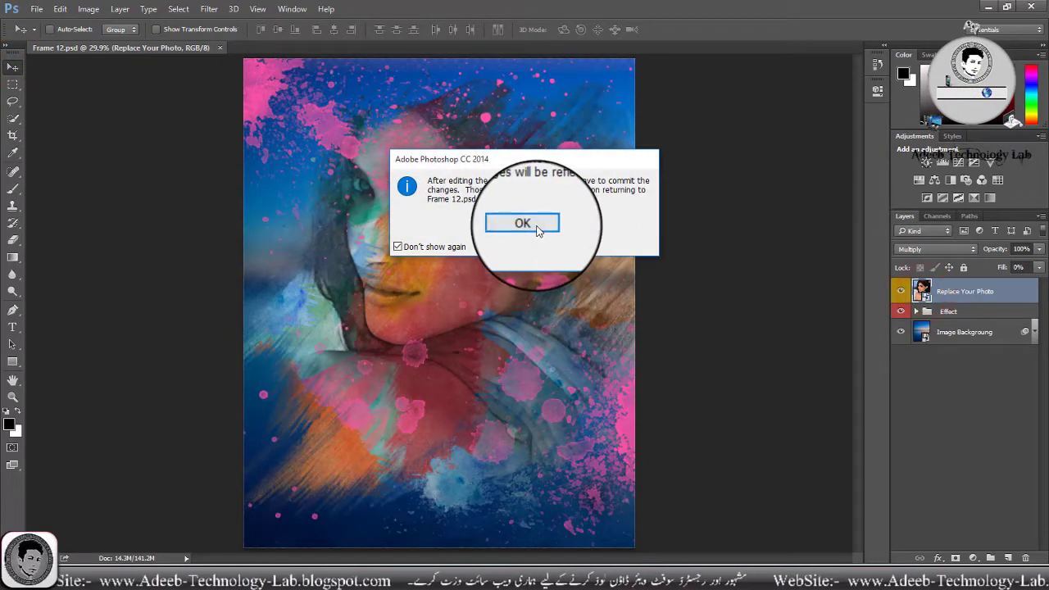
click(534, 228)
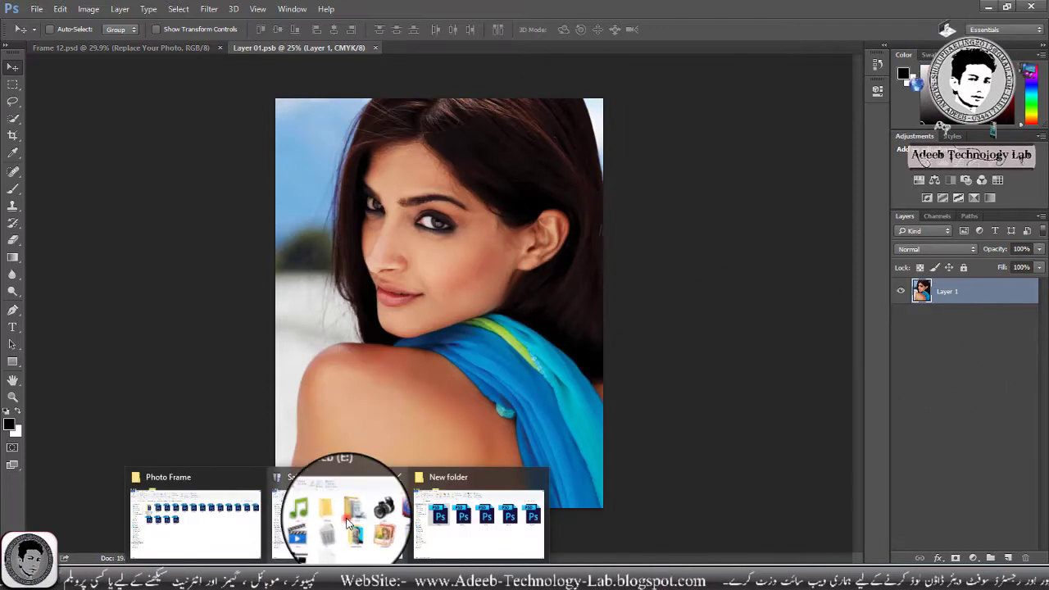
- Browse to E: > SALMAN ADEEB > DSLR and cancel placing FILE3290
click(345, 516)
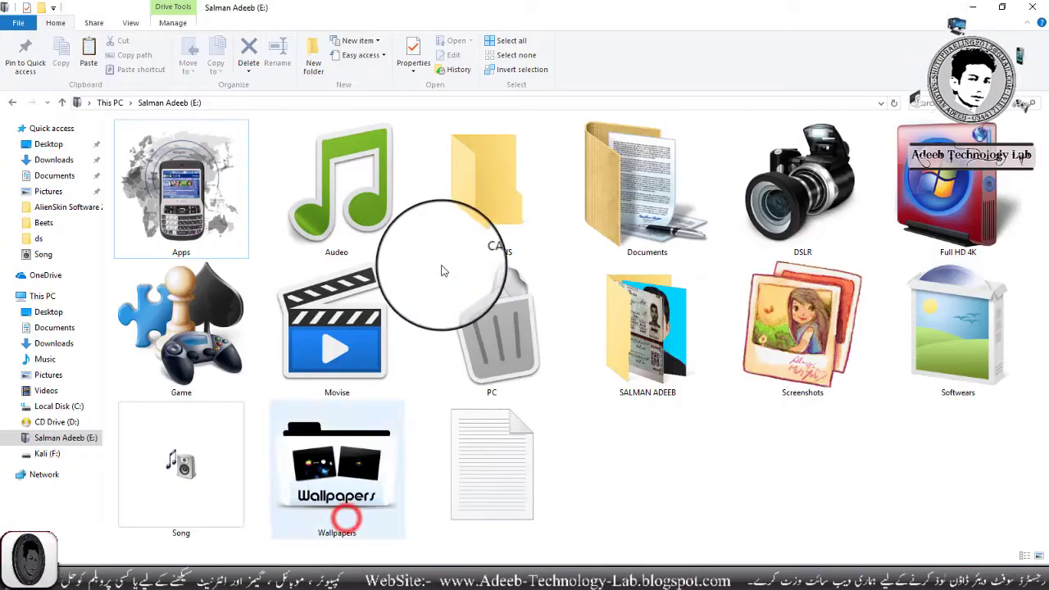
click(653, 332)
double_click(654, 332)
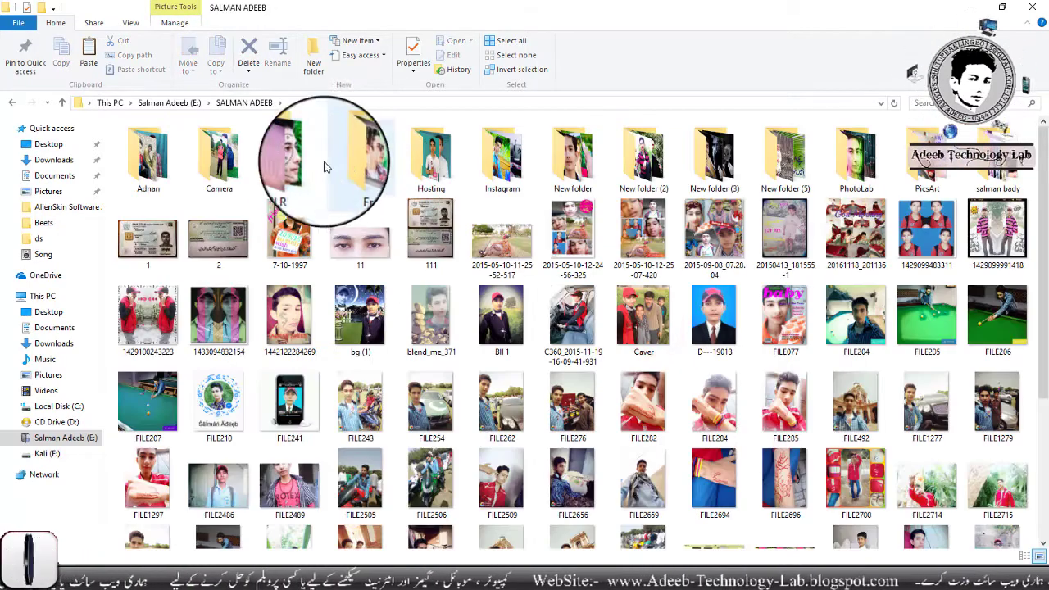
double_click(296, 159)
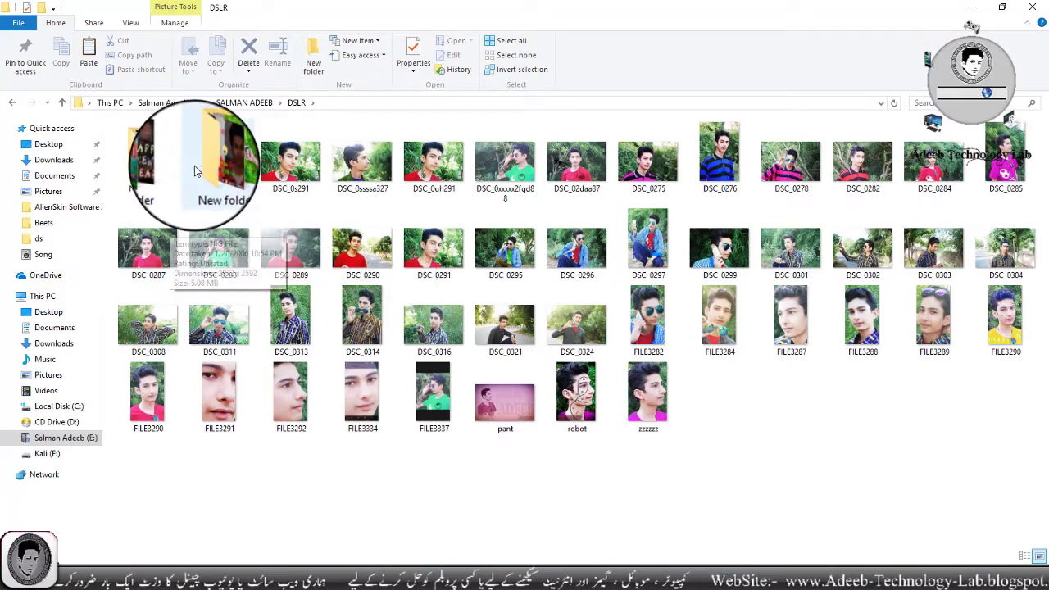
click(149, 391)
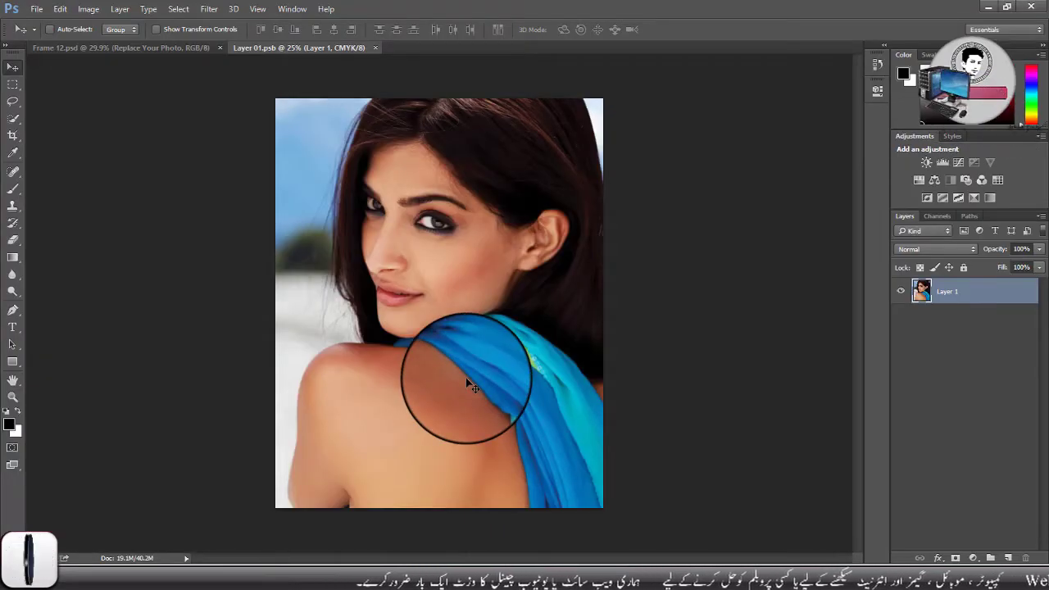
drag(472, 385, 473, 386)
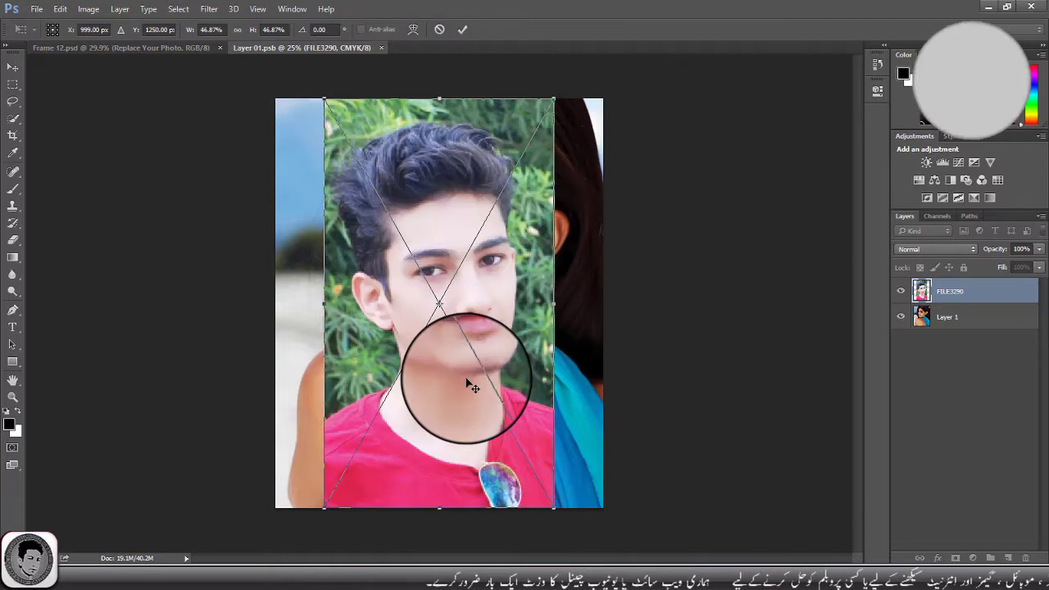
key(Escape)
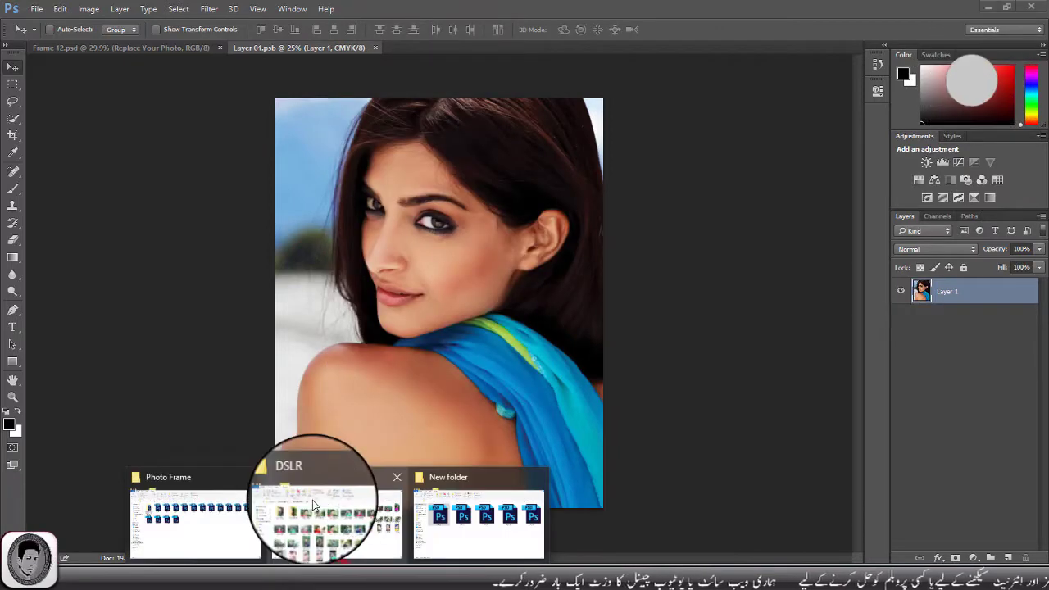
- Select IMG_20170907_184944_766 in DSLR's New folder22
click(312, 499)
double_click(218, 161)
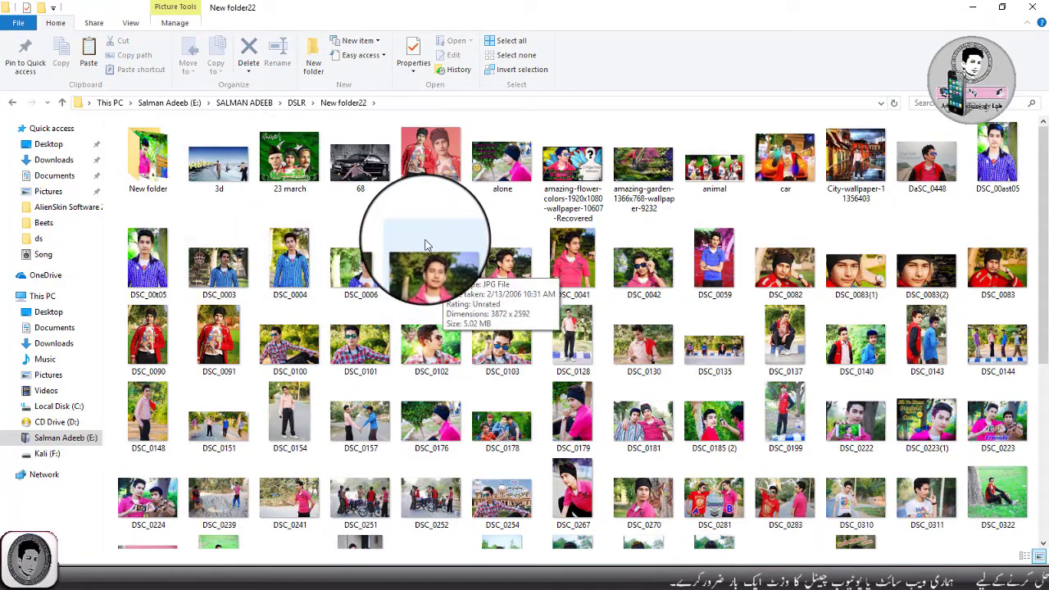
scroll(425, 244, down, 3)
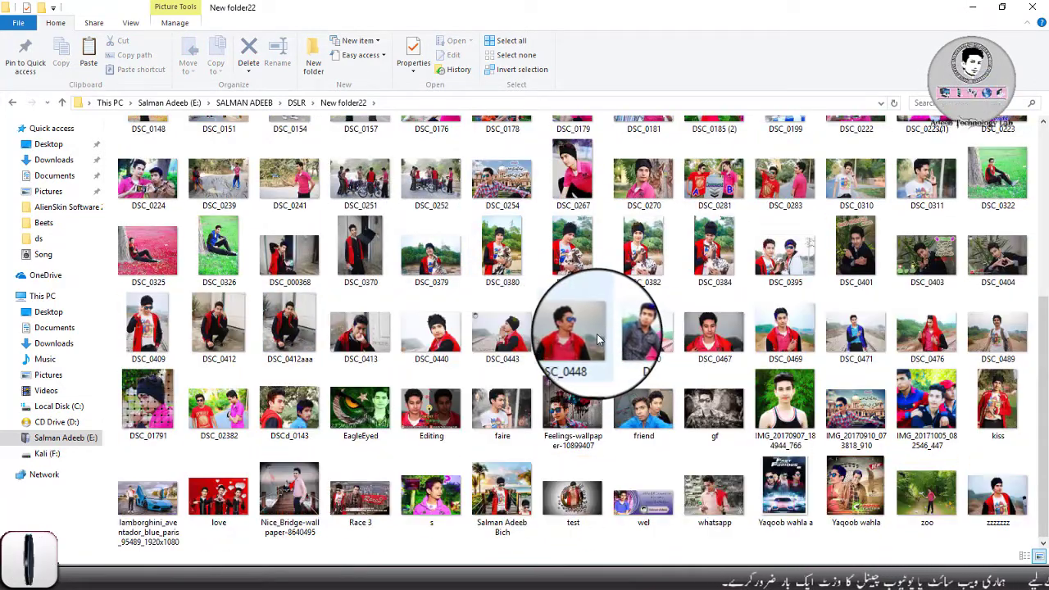
click(782, 398)
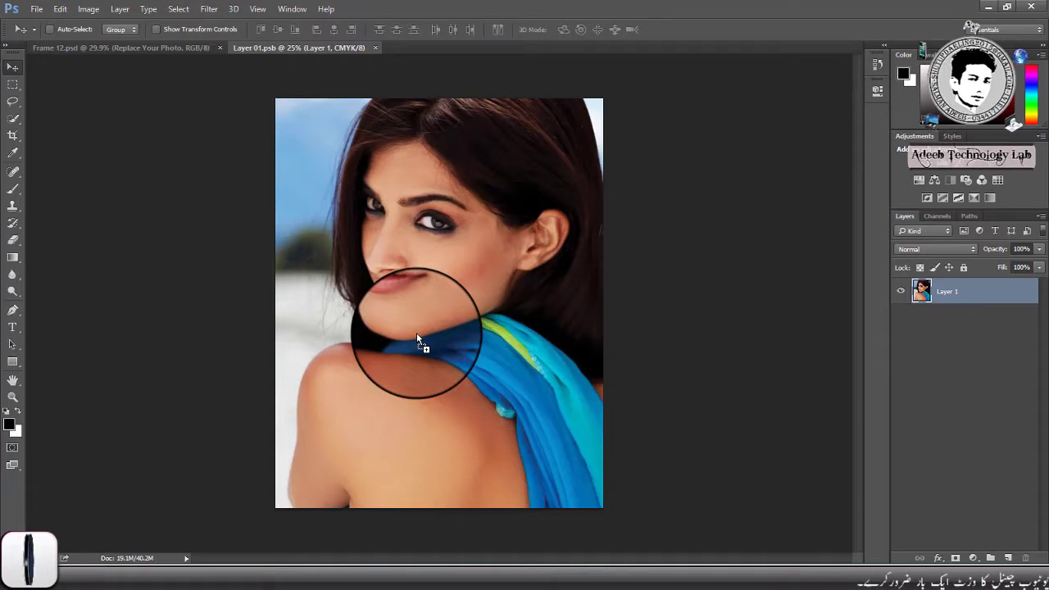
- Place IMG_20170907_184944_766 into Layer 01.psb and scale it to 23.89% to fill the canvas
drag(417, 338, 420, 342)
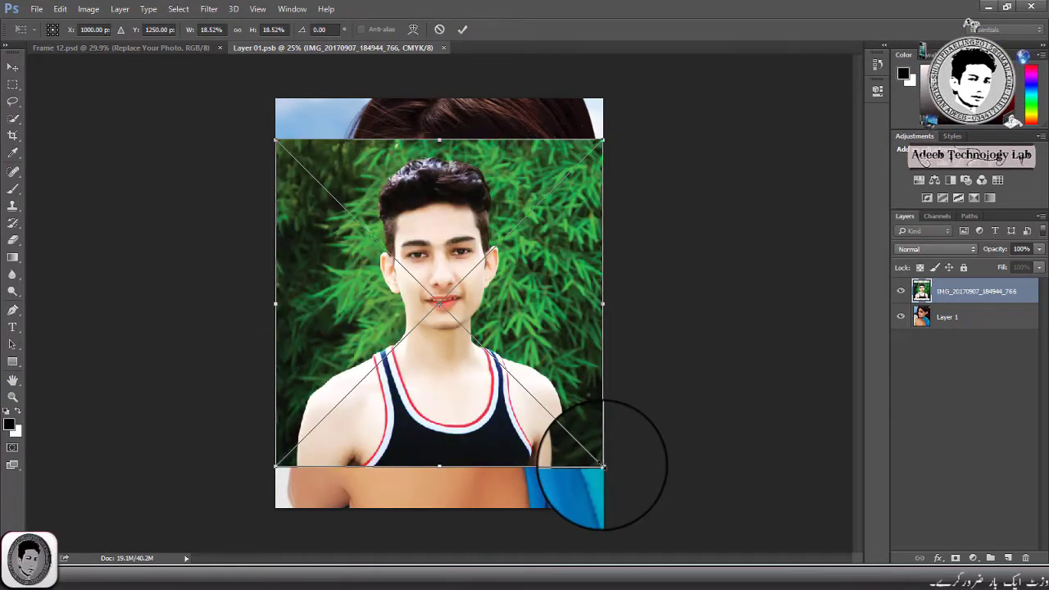
mouse_move(603, 466)
mouse_down()
mouse_move(633, 501)
mouse_move(656, 505)
mouse_up()
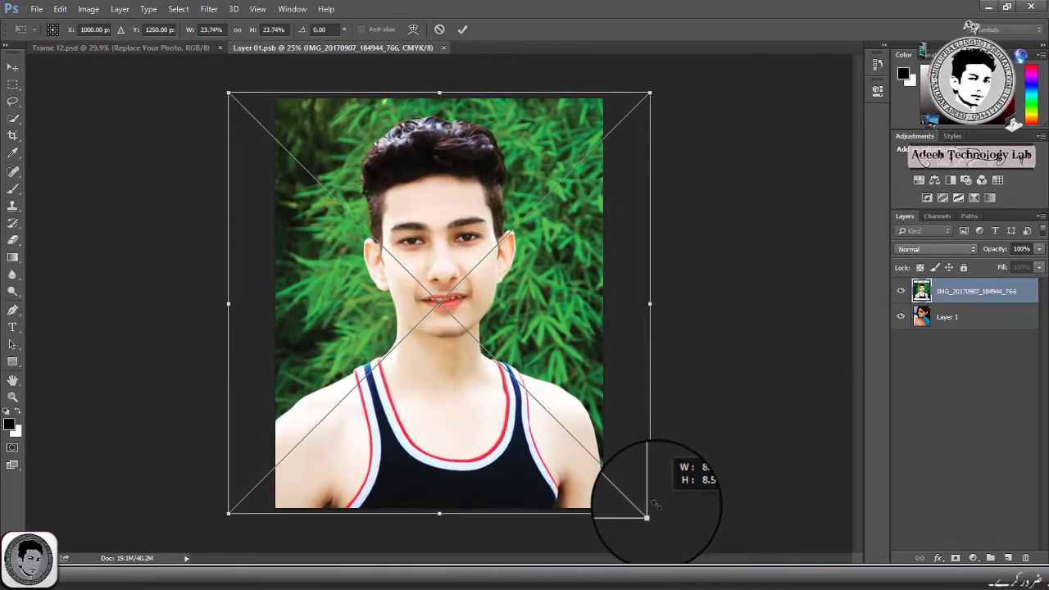
drag(655, 505, 656, 503)
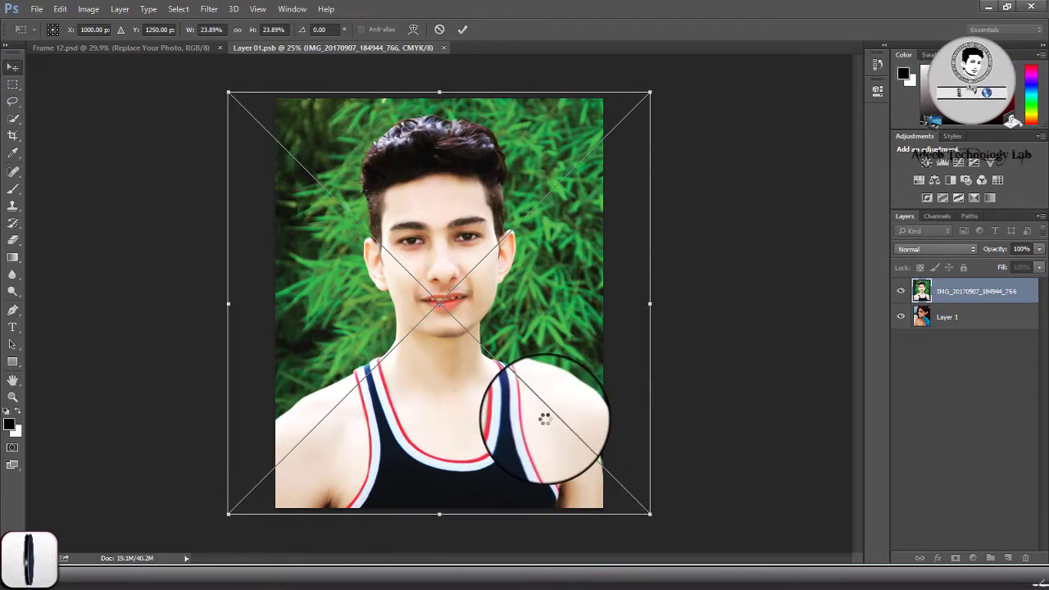
key(Return)
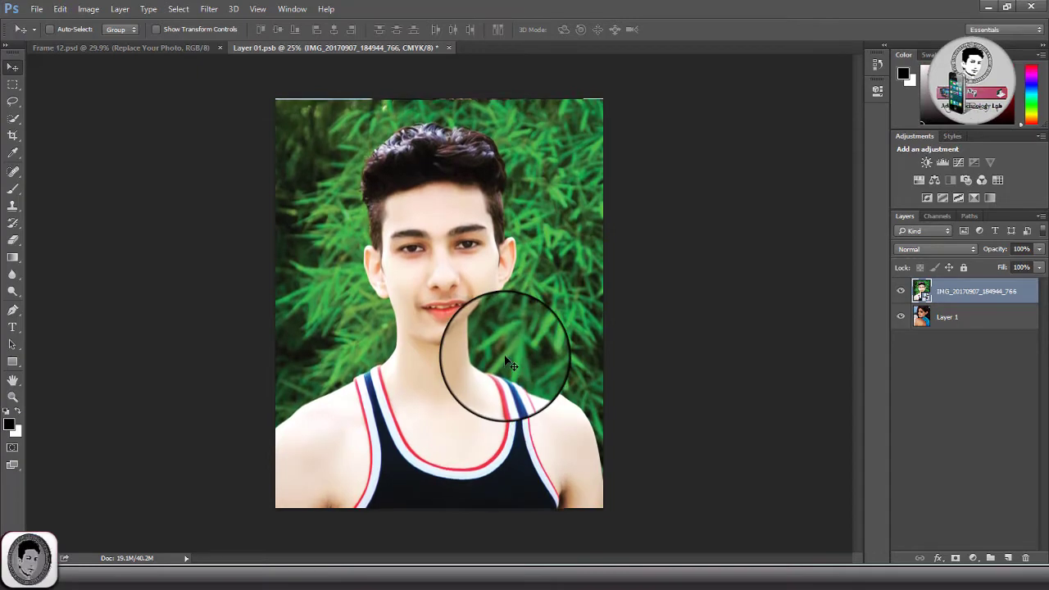
- Close Layer 01.psb with Yes to save, updating the portrait in Frame 12.psd
click(449, 48)
click(455, 207)
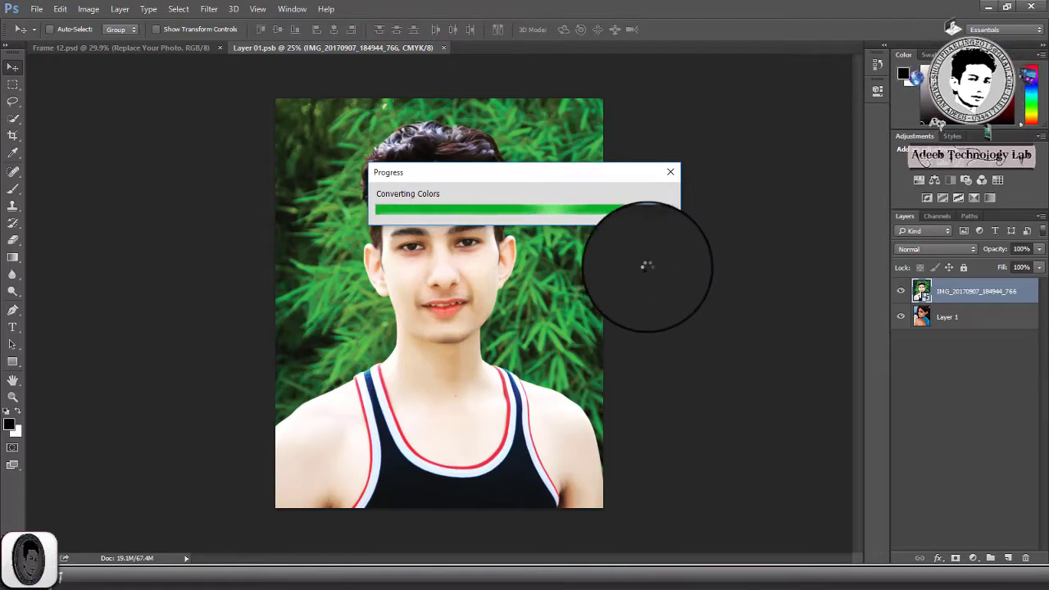
key(ctrl+w)
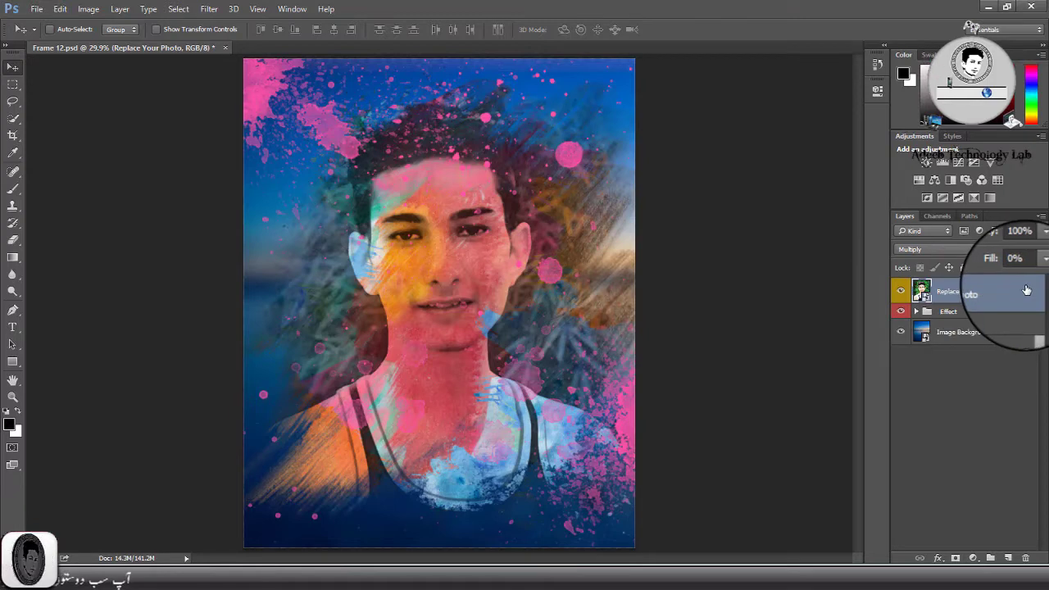
- Duplicate Replace Your Photo and hide the copy
key(ctrl+j)
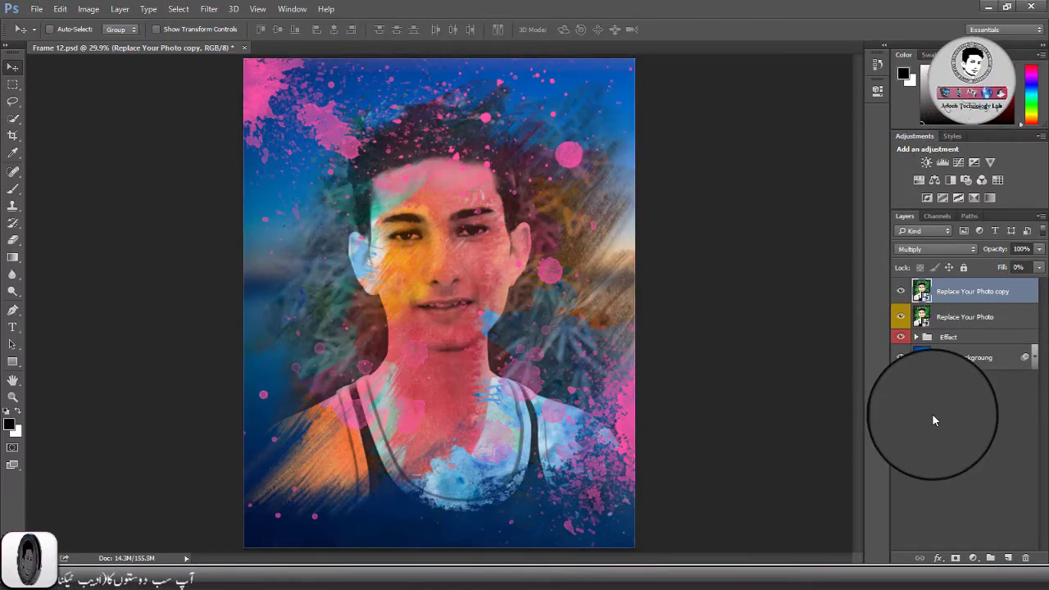
click(900, 291)
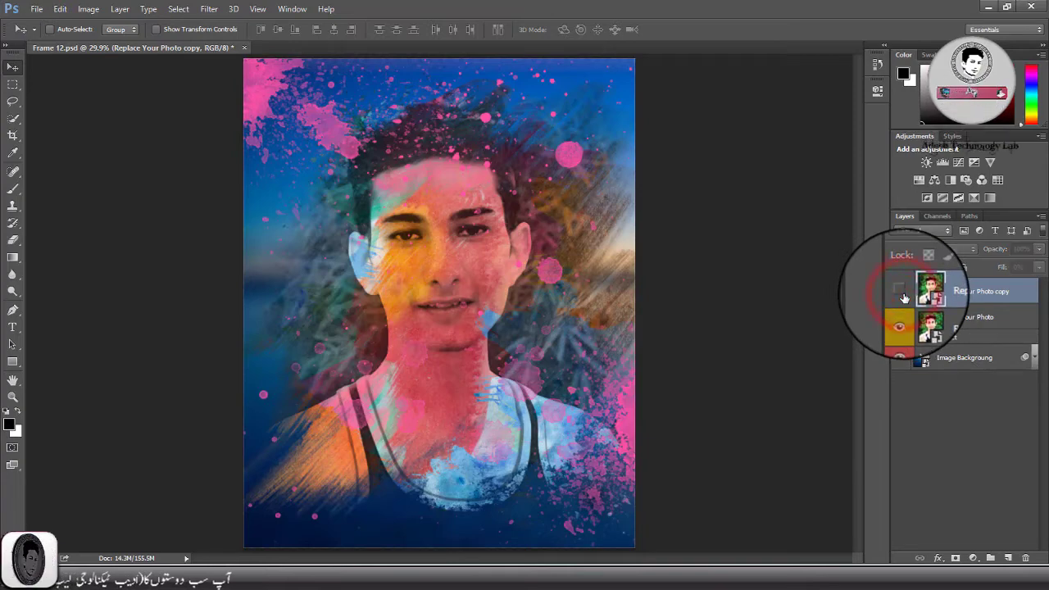
click(983, 318)
- Try lower opacities on the Effect group and Image Background, keeping both at full opacity
click(974, 339)
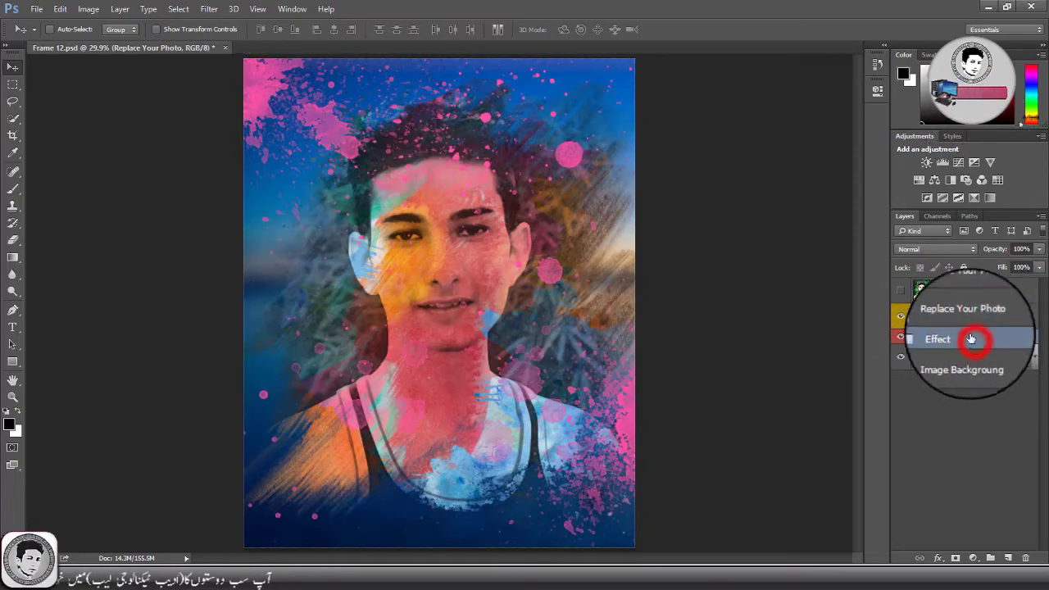
drag(993, 249, 989, 249)
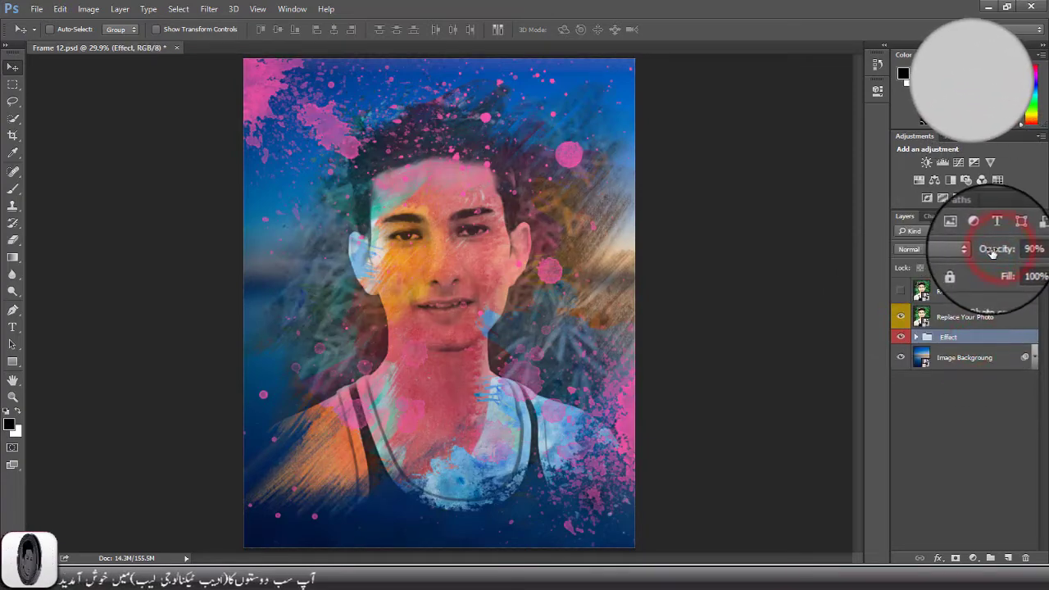
click(995, 249)
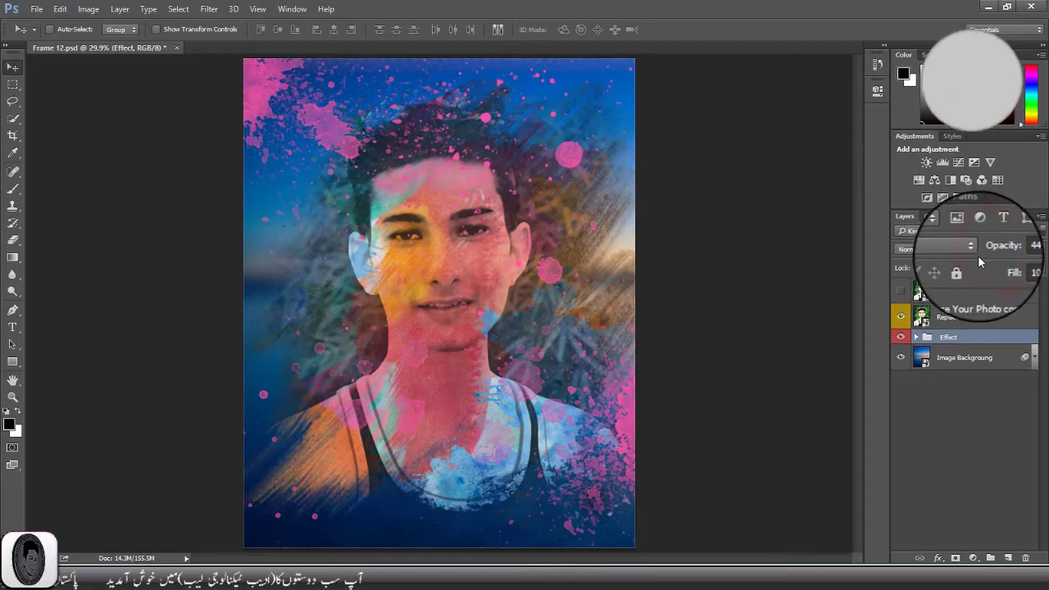
drag(963, 256, 990, 256)
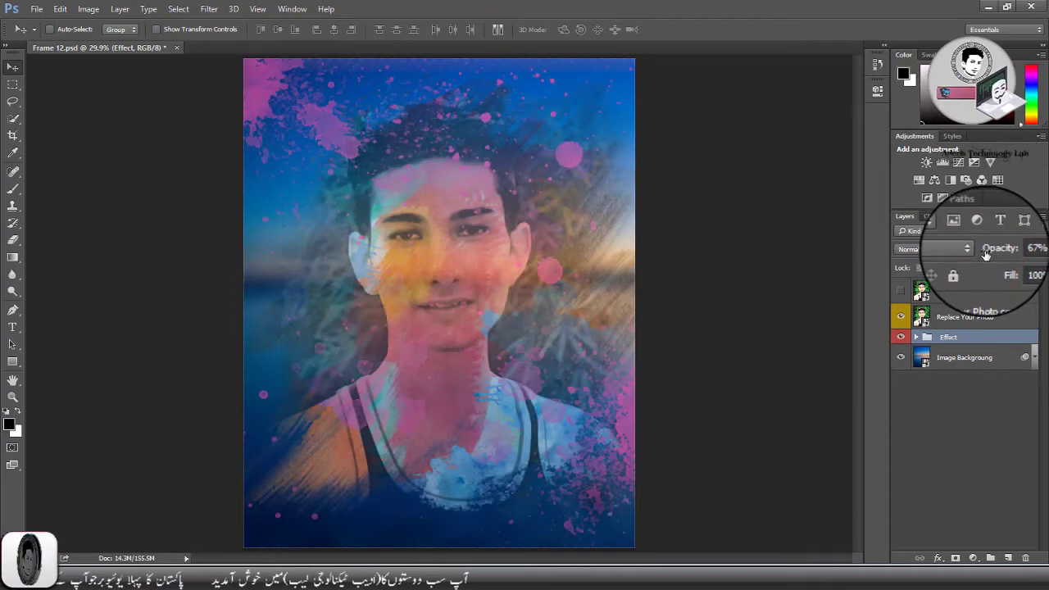
click(990, 255)
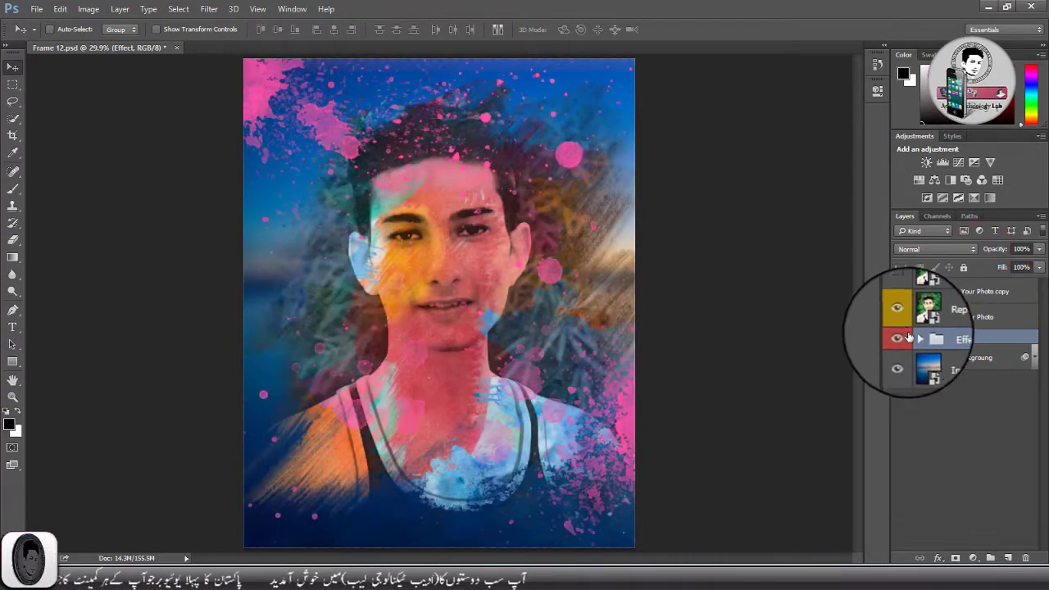
click(974, 357)
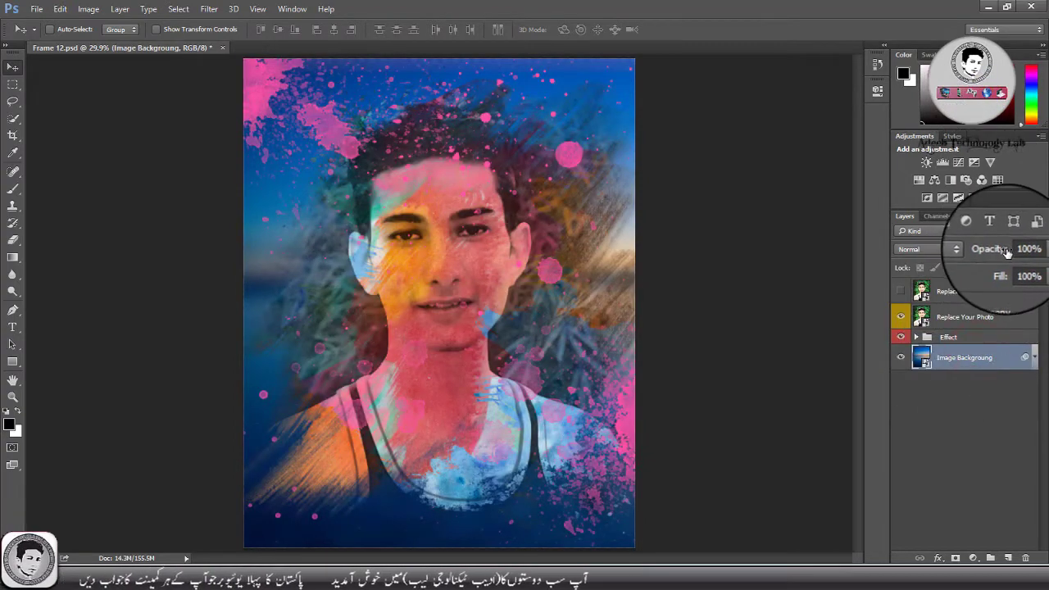
drag(987, 256, 997, 254)
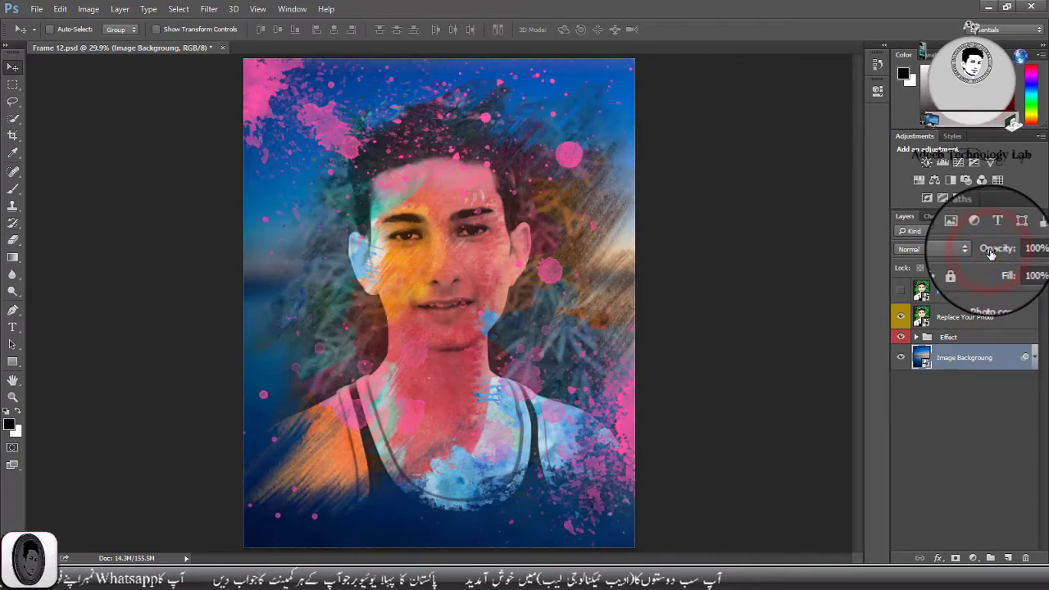
click(966, 390)
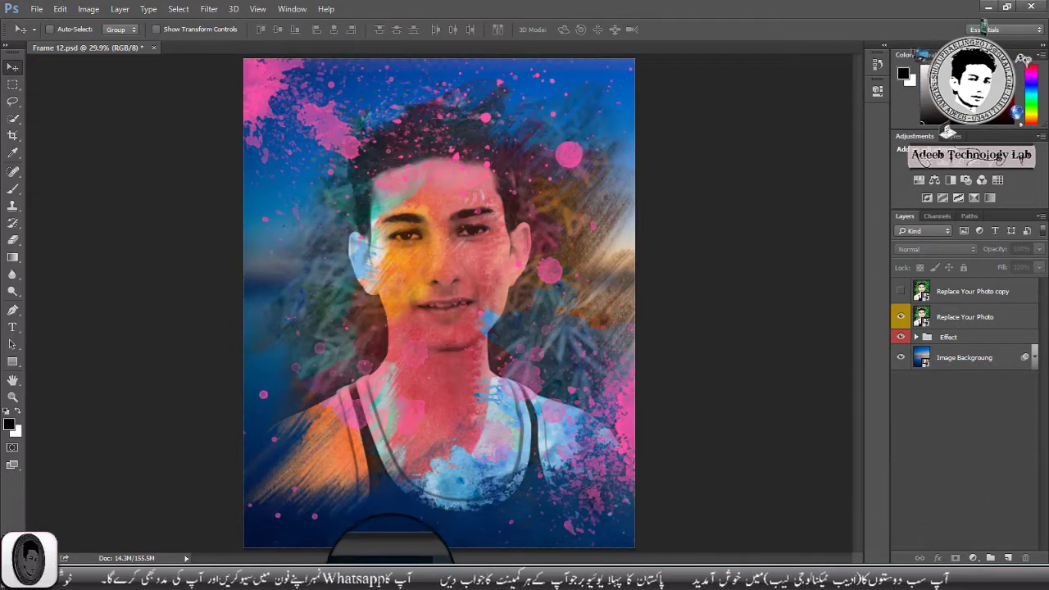
mouse_move(336, 573)
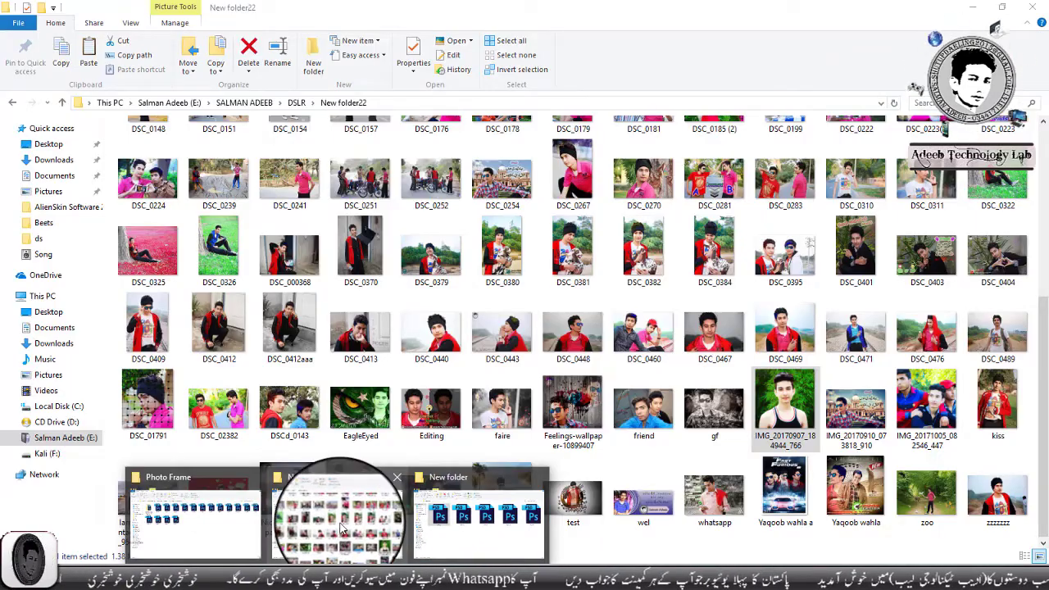
- Open an image from the photo folder by mistake and close its window
click(385, 521)
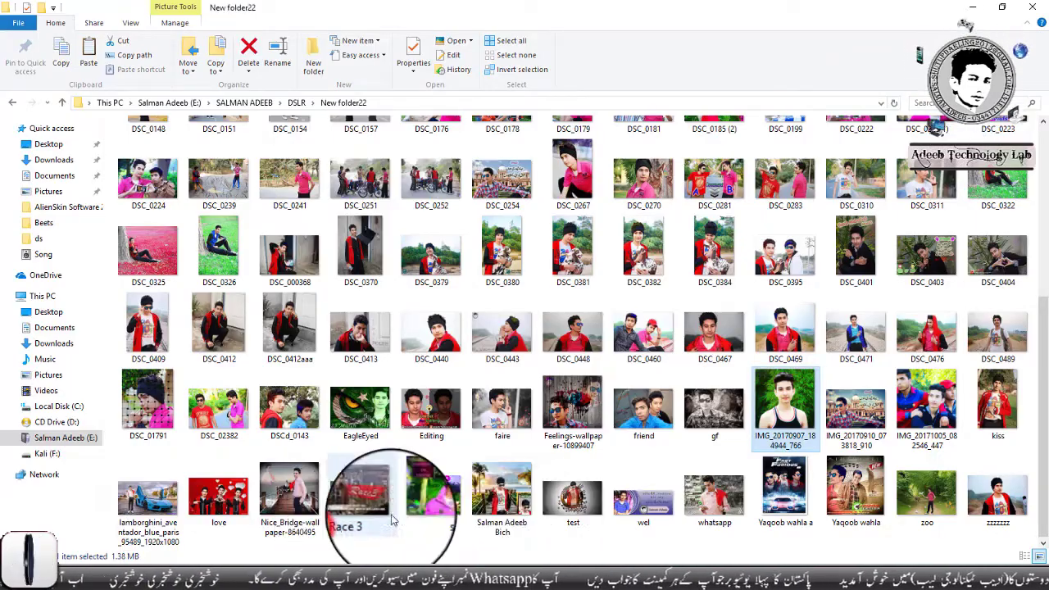
double_click(491, 507)
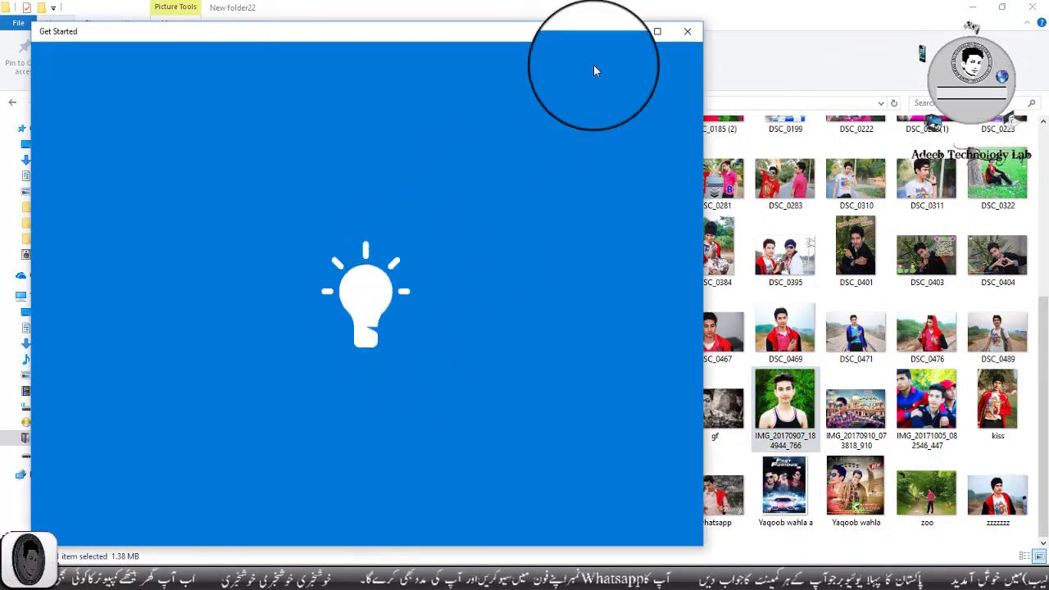
click(687, 31)
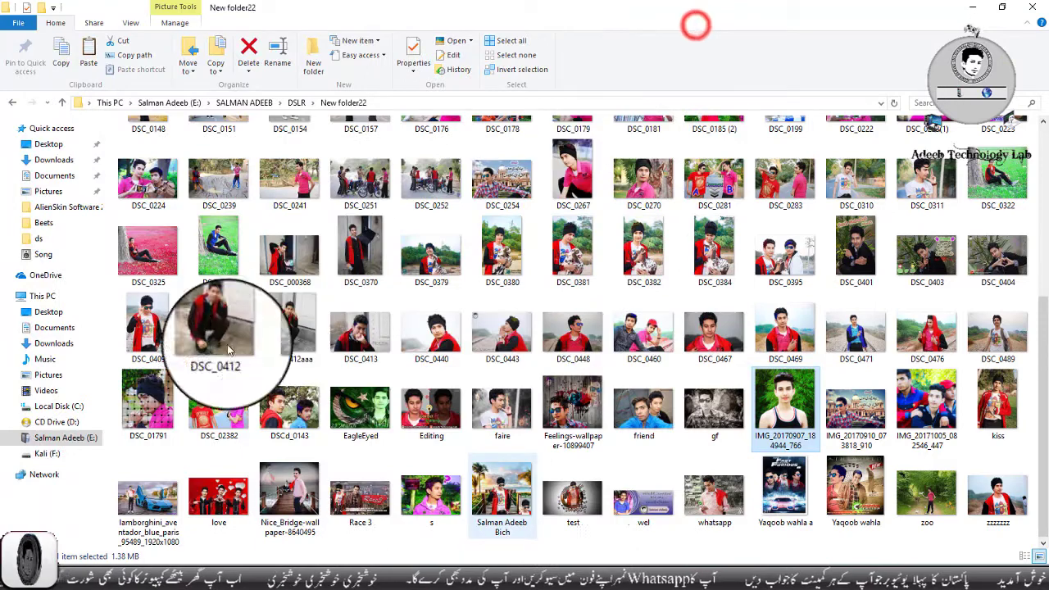
- Go to E: > Documents > ADEEB studio folder and select camera logo 3
click(71, 441)
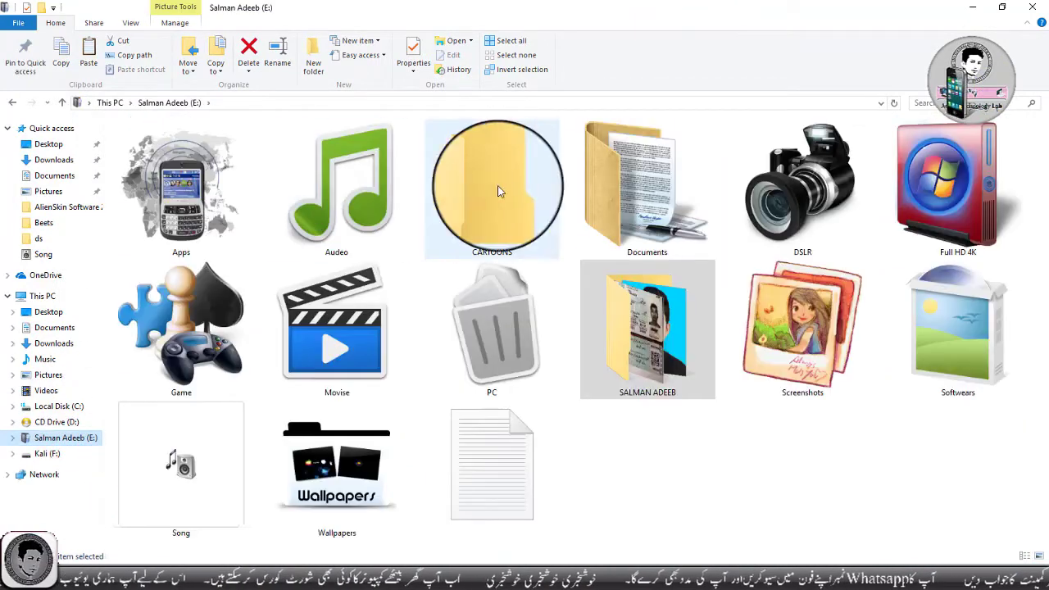
click(618, 191)
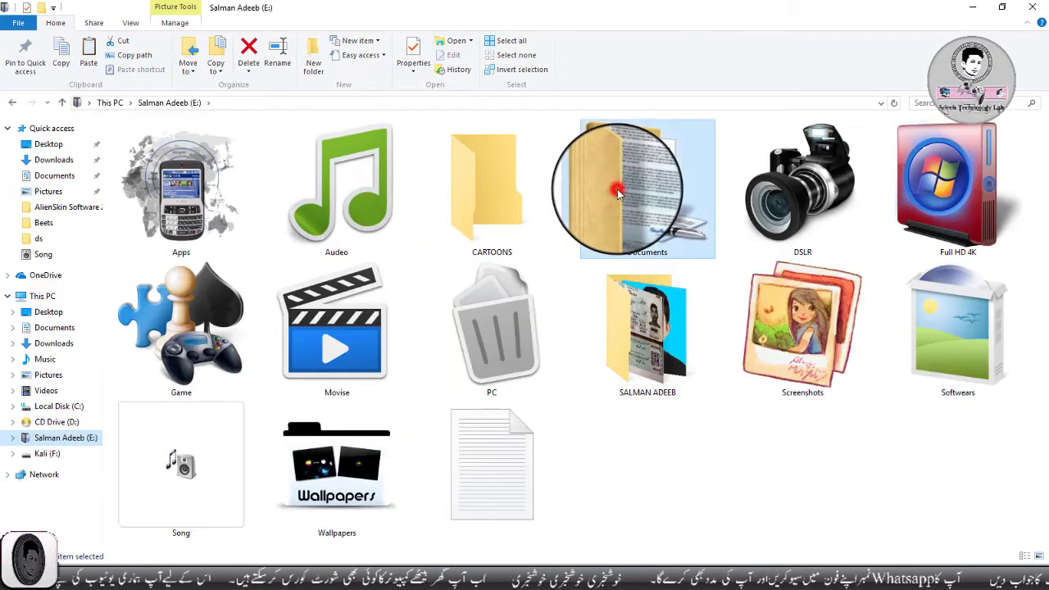
double_click(618, 191)
double_click(218, 138)
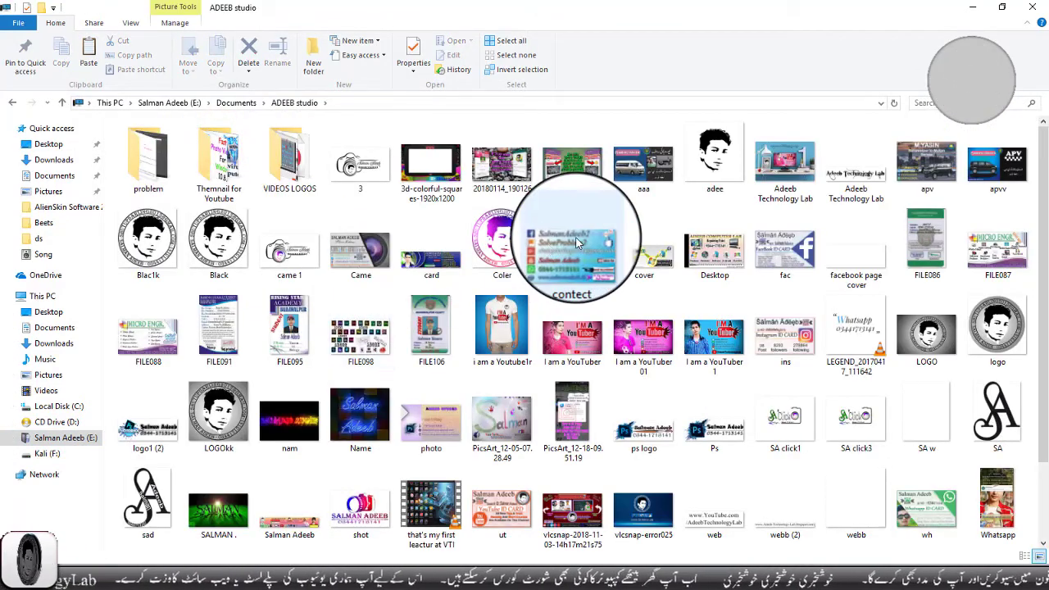
click(360, 164)
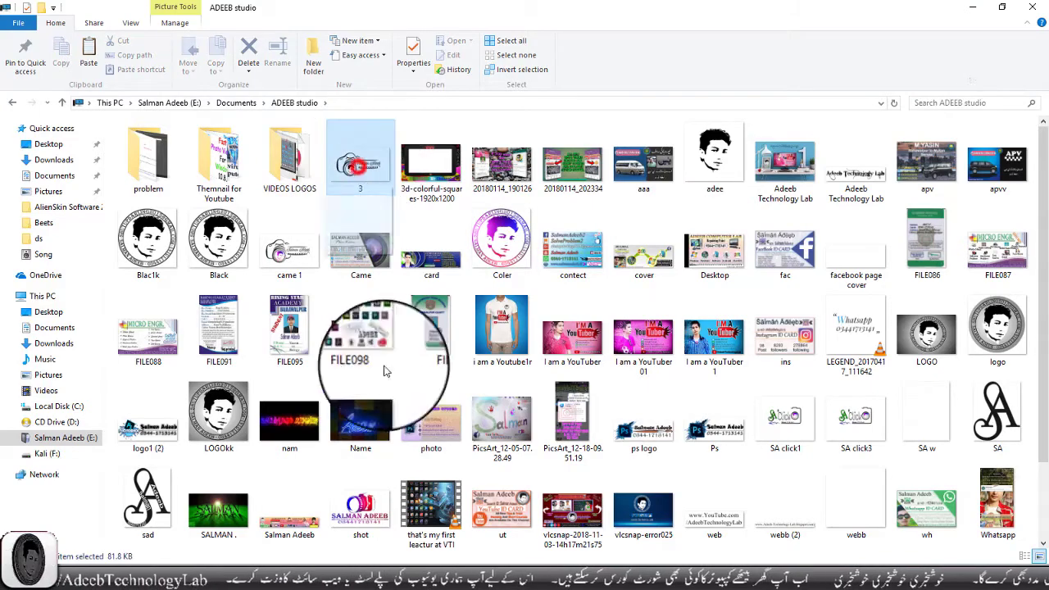
scroll(443, 516, down, 1)
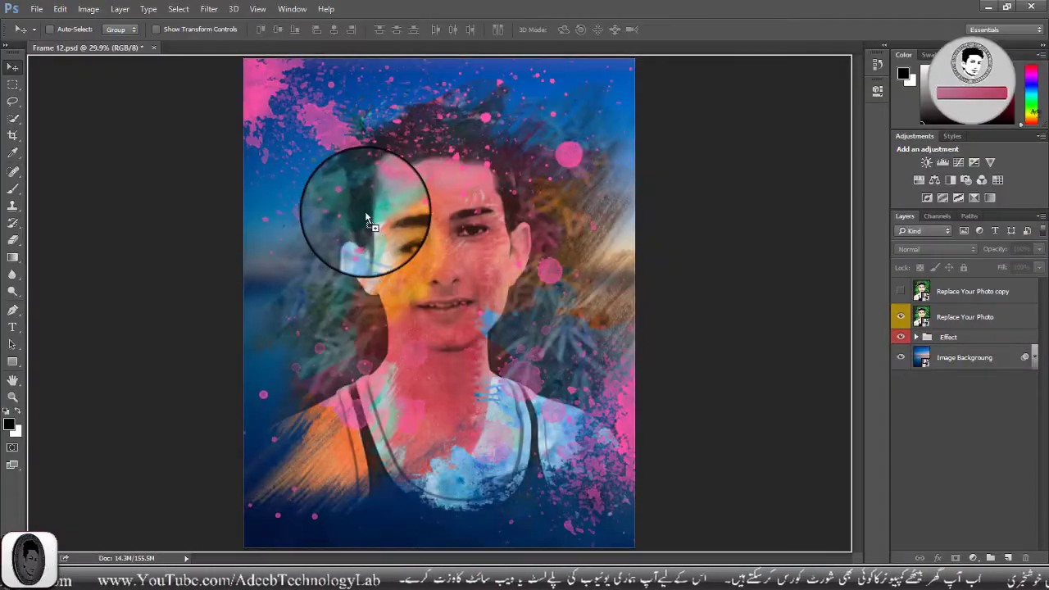
- Place camera logo 3 as a ~14% watermark in the lower-left corner and open its Layer Style
drag(473, 541, 363, 205)
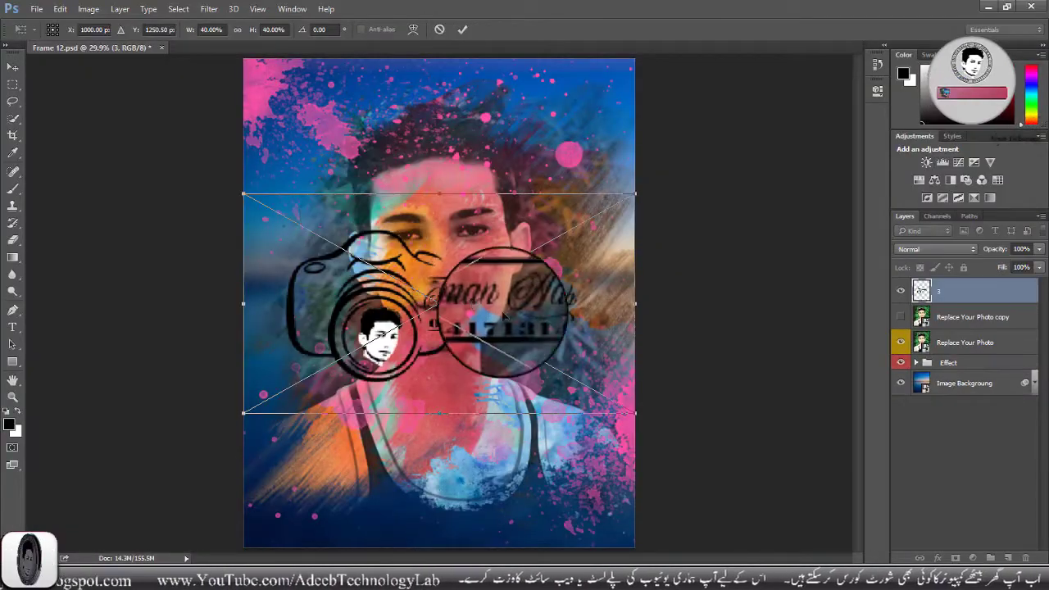
drag(504, 316, 504, 449)
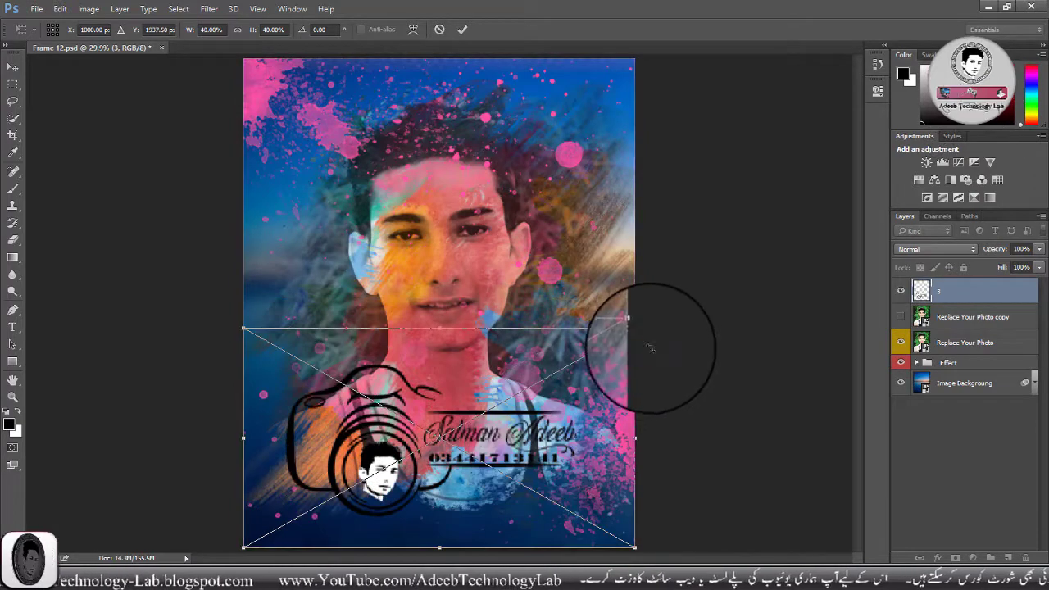
mouse_move(634, 328)
mouse_down()
mouse_move(382, 472)
mouse_move(406, 474)
mouse_up()
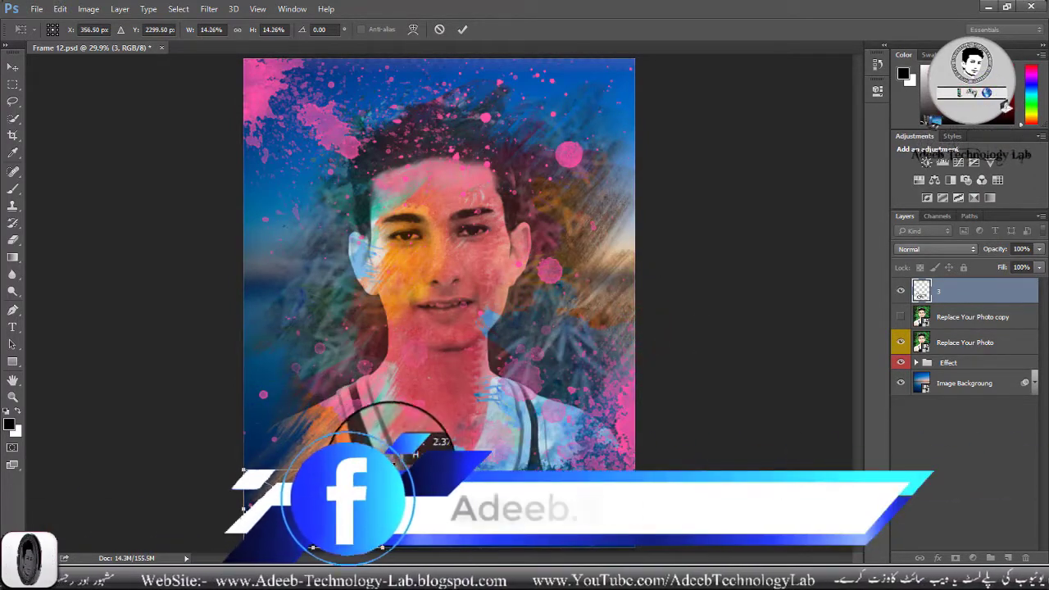
mouse_move(414, 453)
mouse_down()
mouse_move(402, 443)
mouse_move(395, 461)
mouse_up()
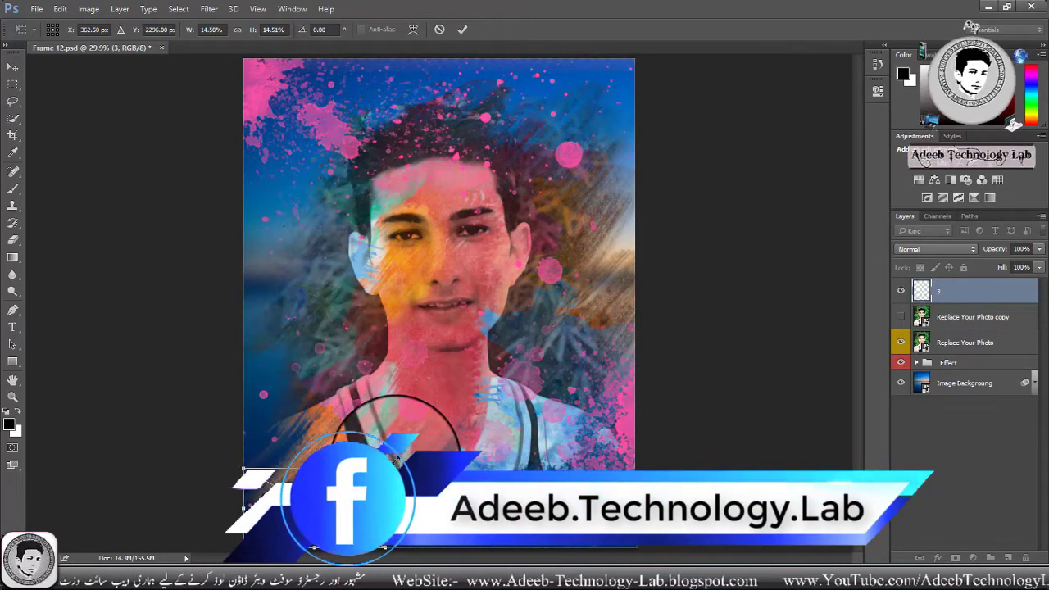
key(Return)
click(994, 301)
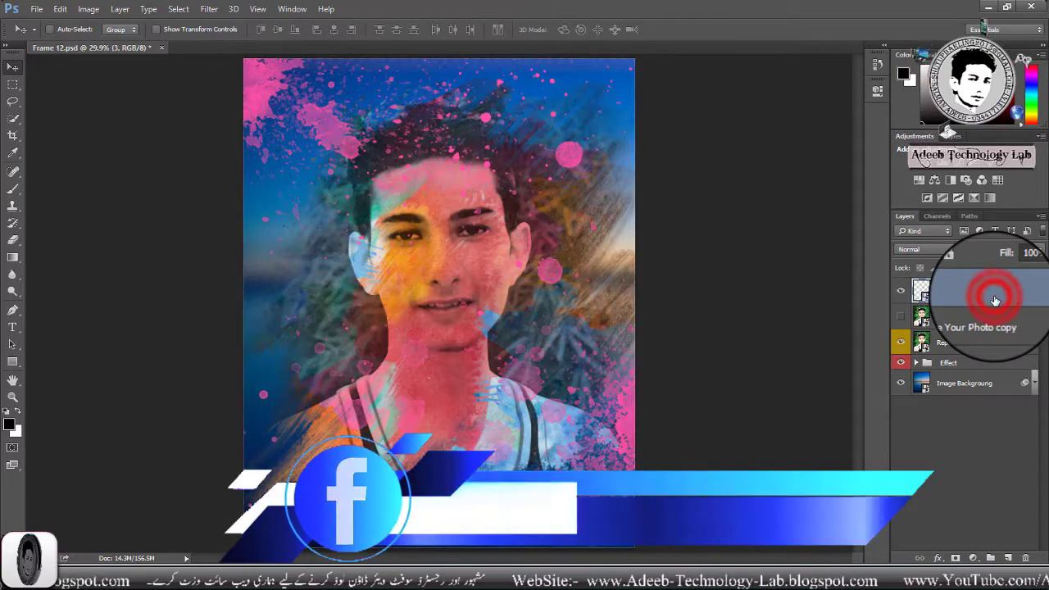
double_click(994, 301)
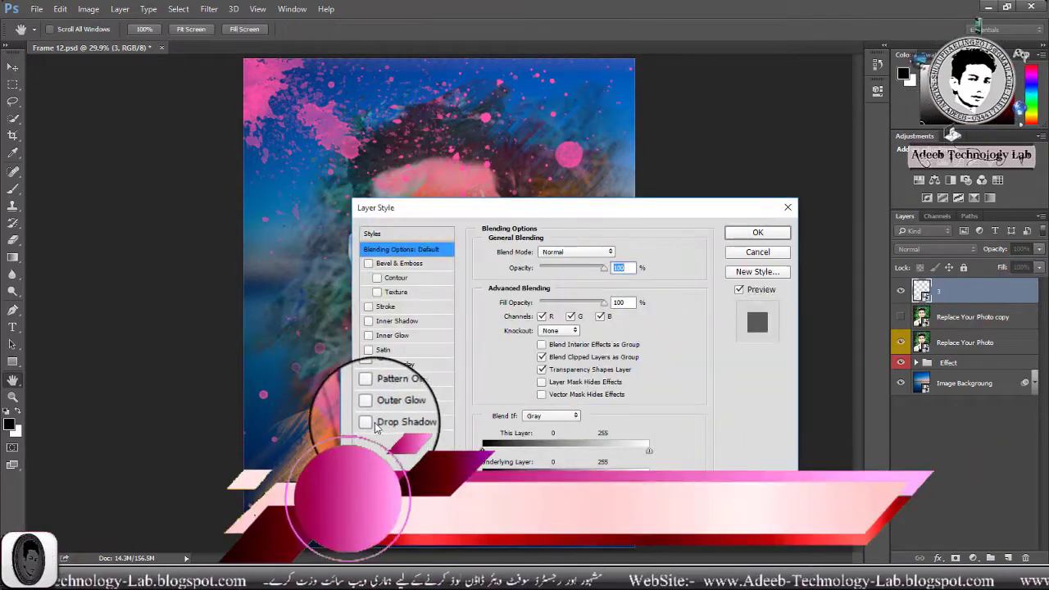
- Give logo layer 3 a white (ffffff) Normal-mode drop shadow at 100% opacity with about 16% spread
click(383, 421)
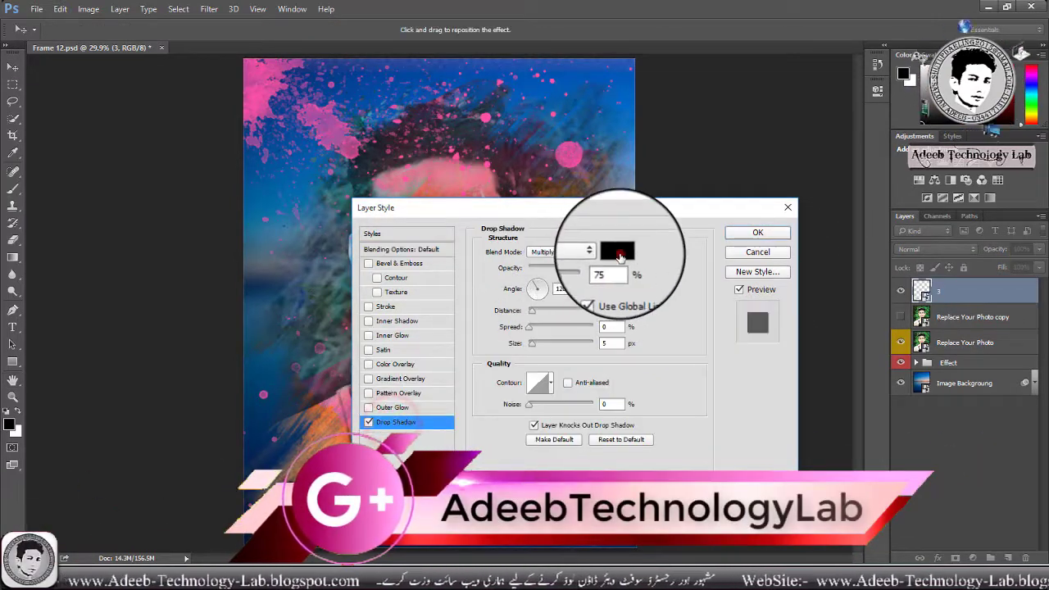
click(620, 257)
drag(472, 241, 356, 141)
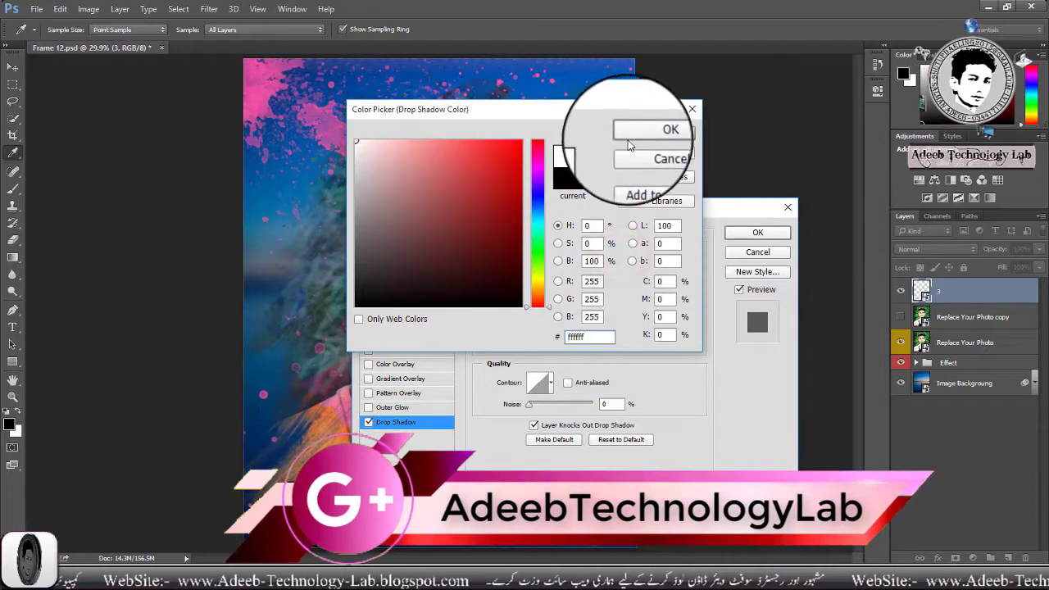
click(647, 130)
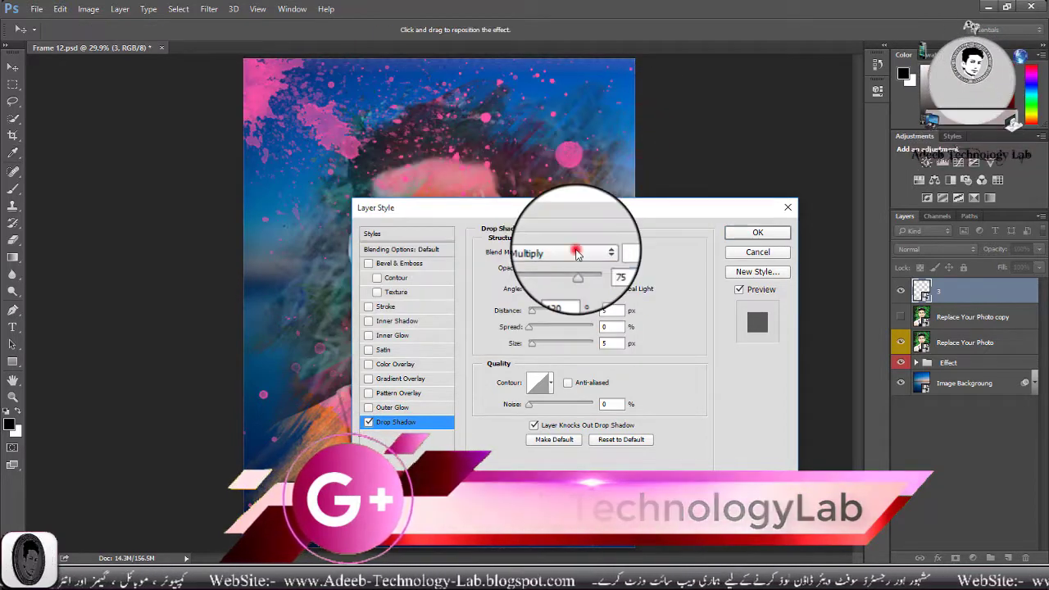
click(576, 255)
click(562, 263)
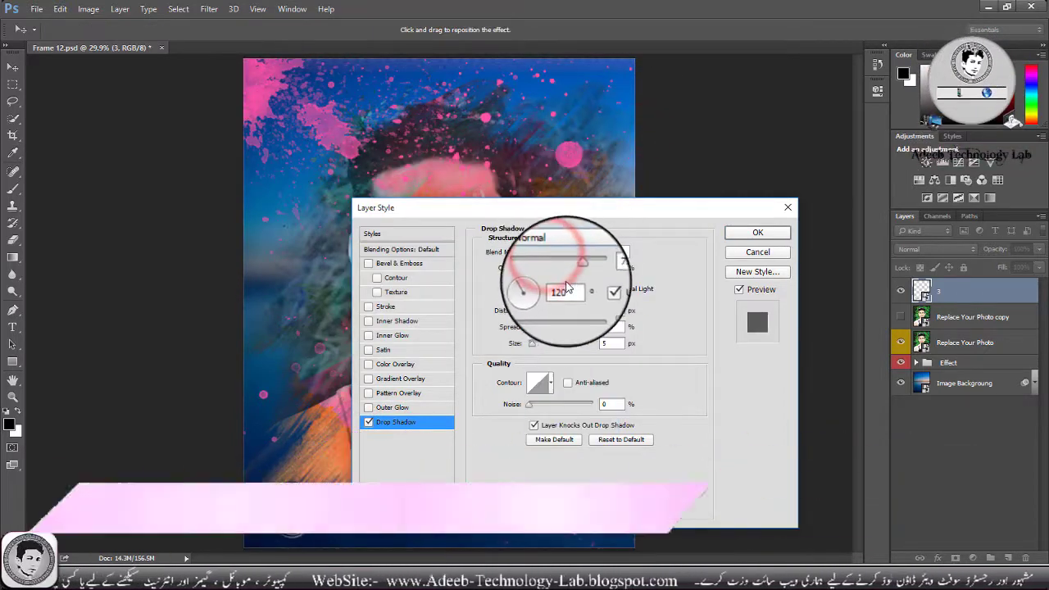
drag(580, 261, 596, 261)
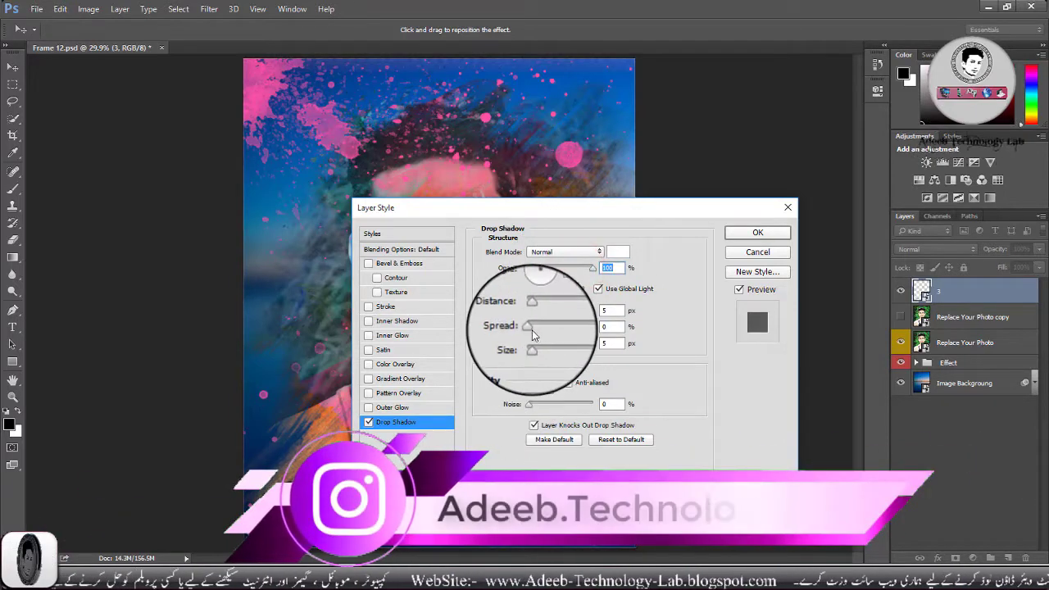
drag(528, 327, 550, 347)
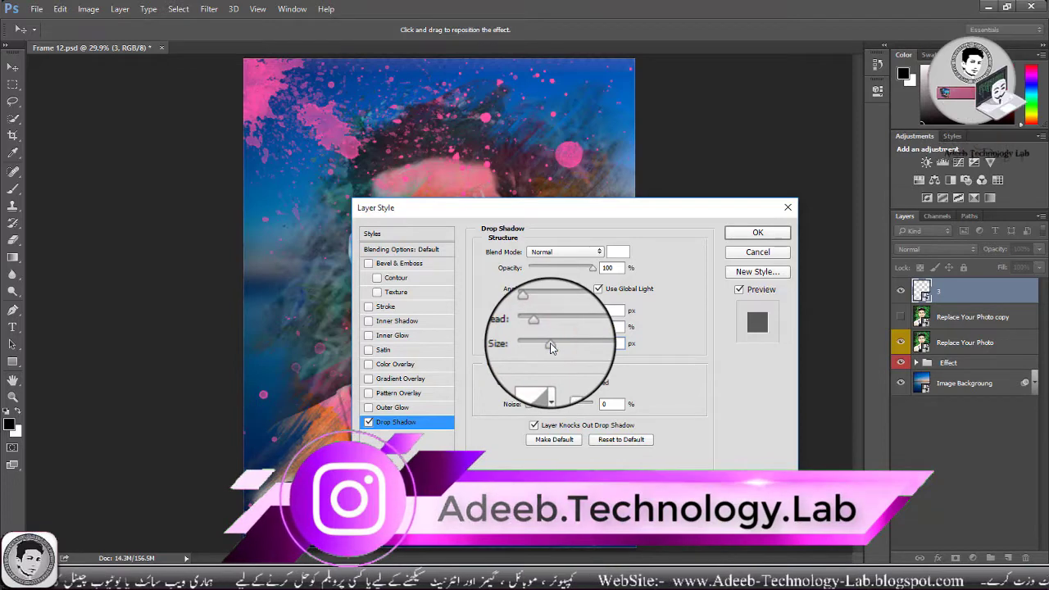
click(755, 234)
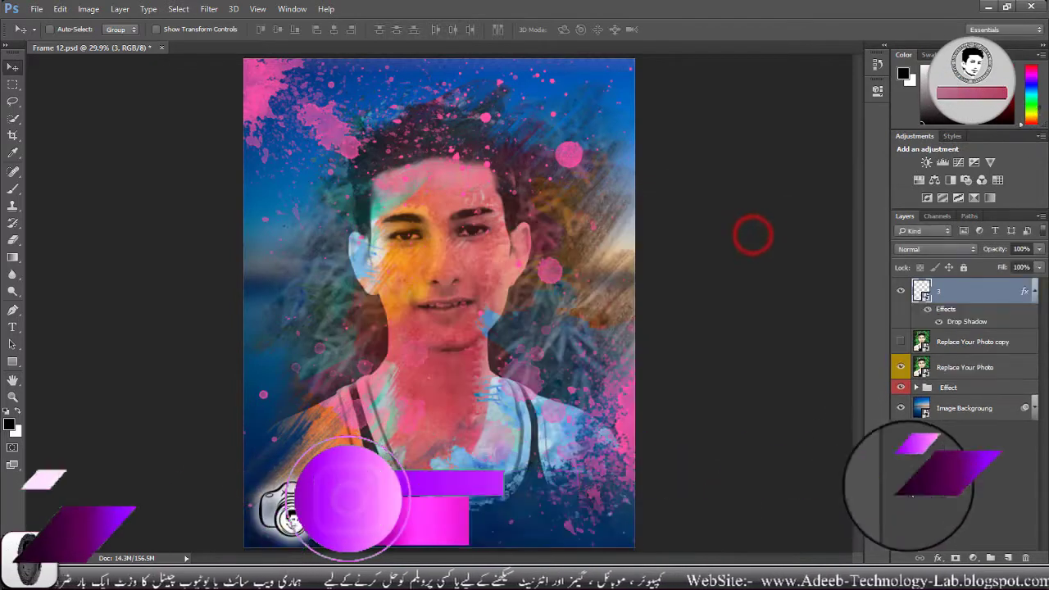
- Deselect the logo layer and choose JPEG as the Save As file type
click(959, 480)
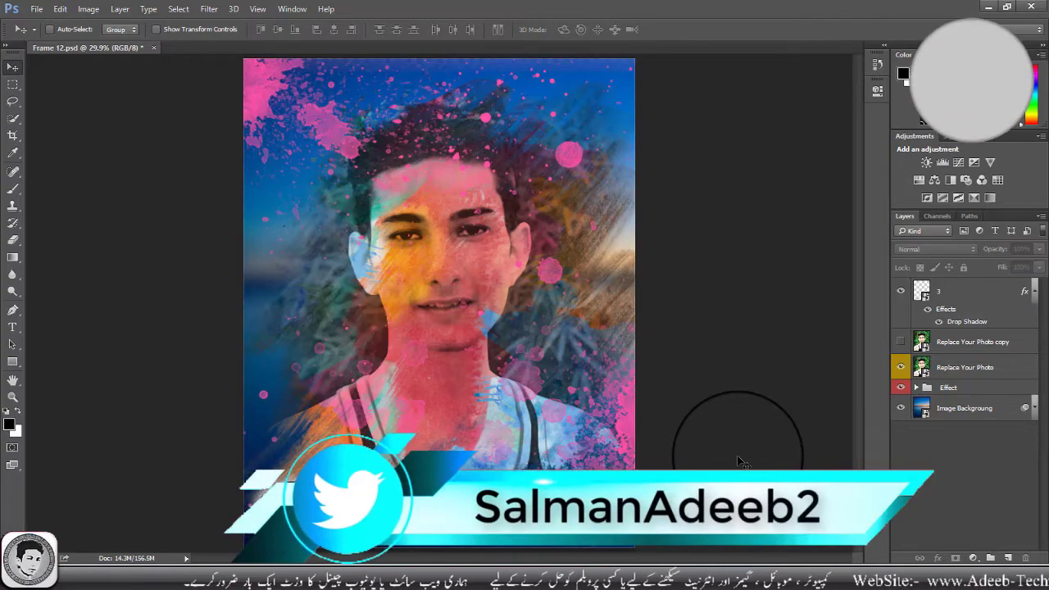
click(36, 9)
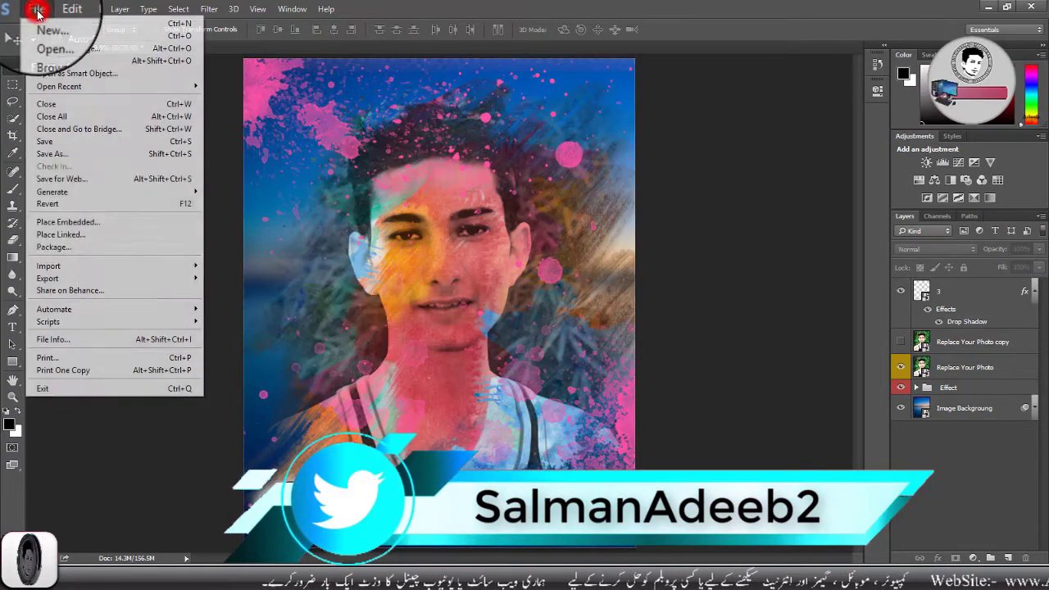
click(88, 154)
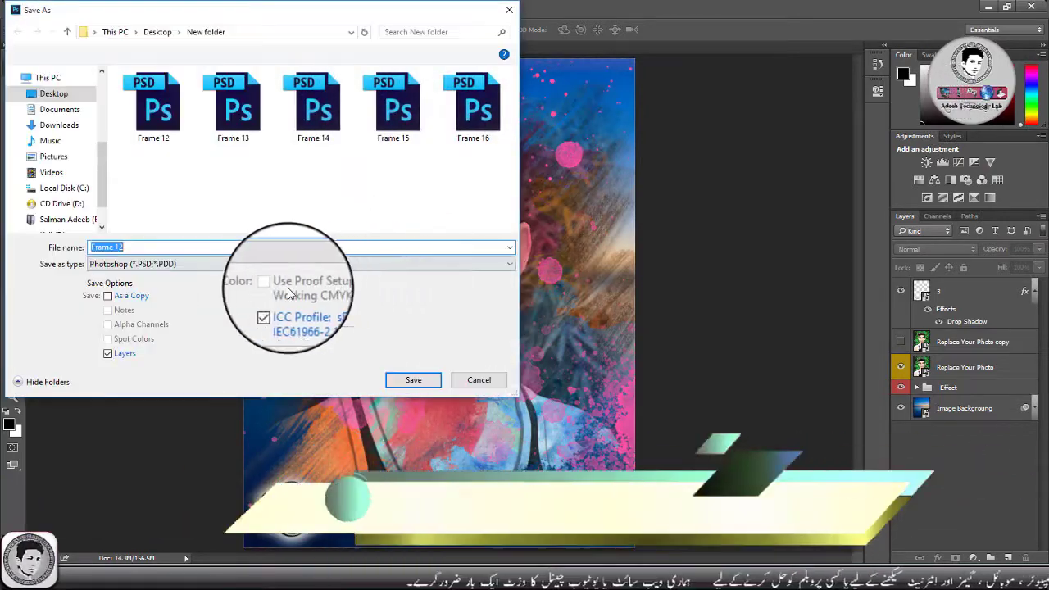
click(251, 264)
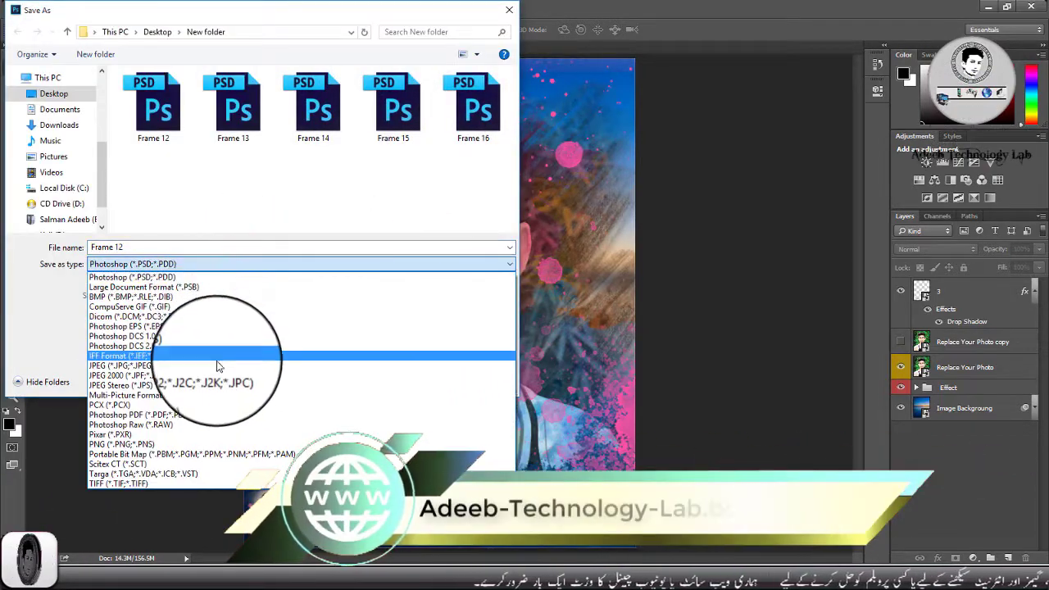
click(190, 365)
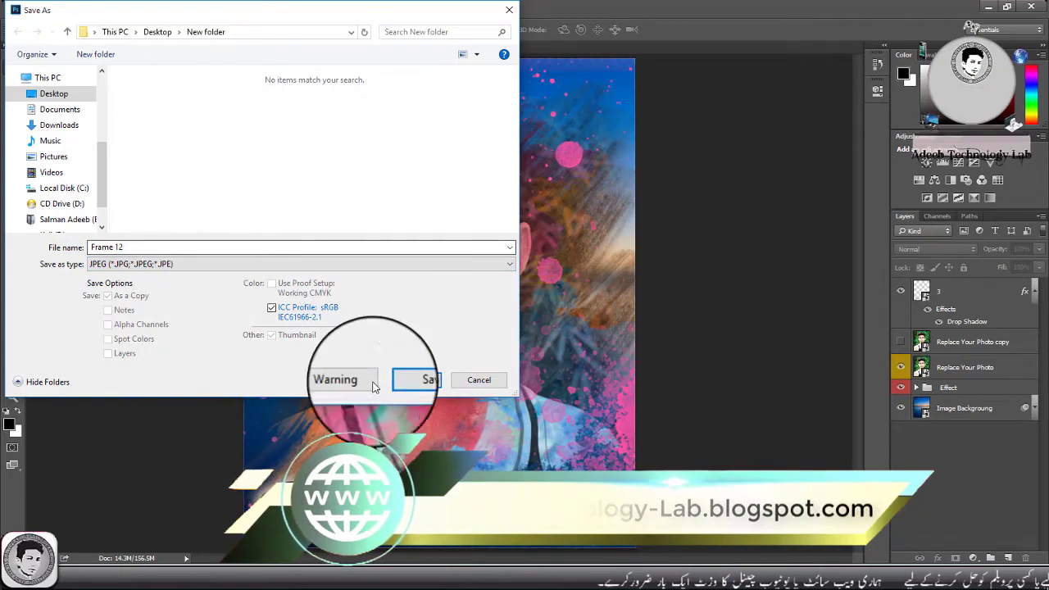
- Save as Frame 12 at Quality 12 Maximum, then close Photoshop
click(421, 381)
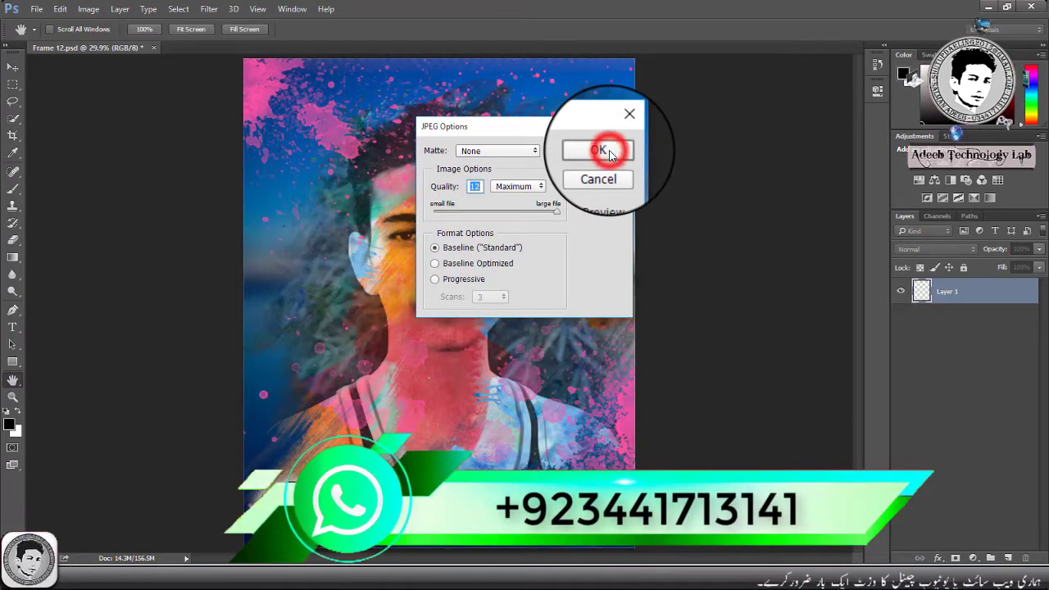
click(609, 156)
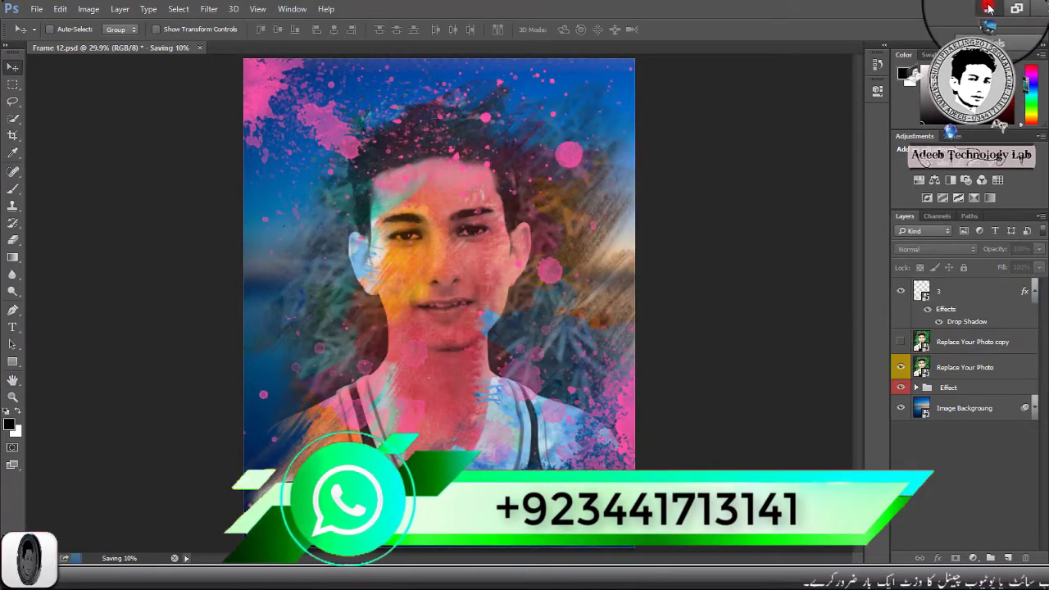
click(988, 9)
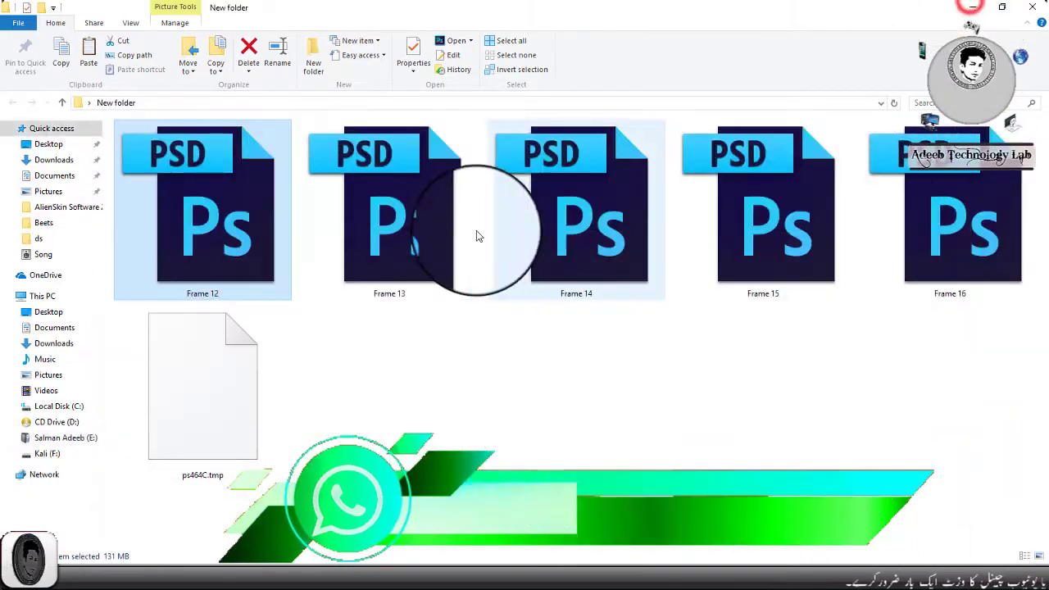
- Refresh the New folder so ps464C.tmp becomes the Frame 12 JPEG, and select it
drag(396, 414, 226, 419)
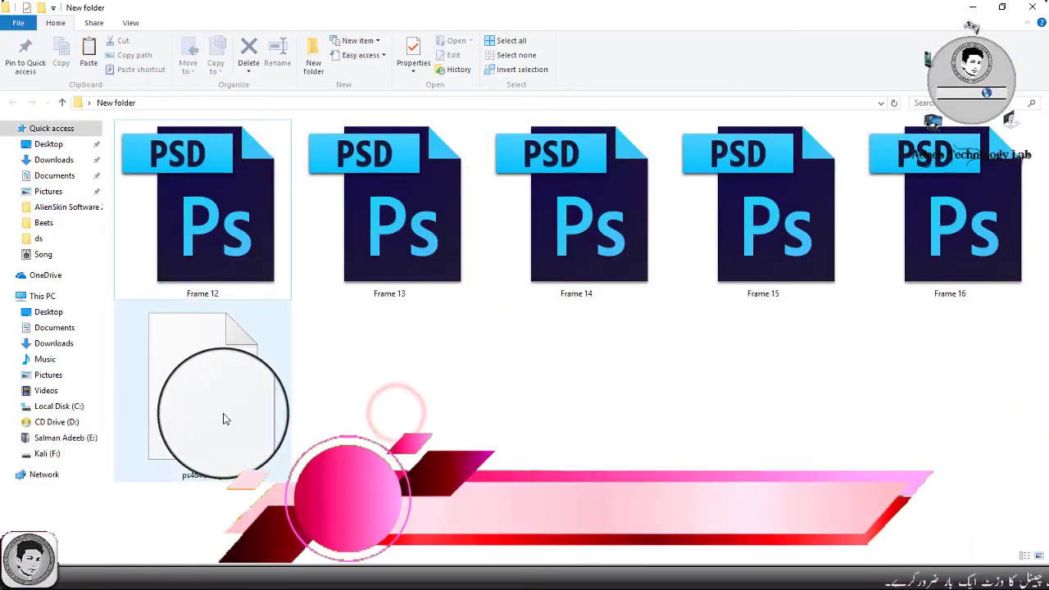
click(498, 375)
right_click(478, 360)
click(537, 427)
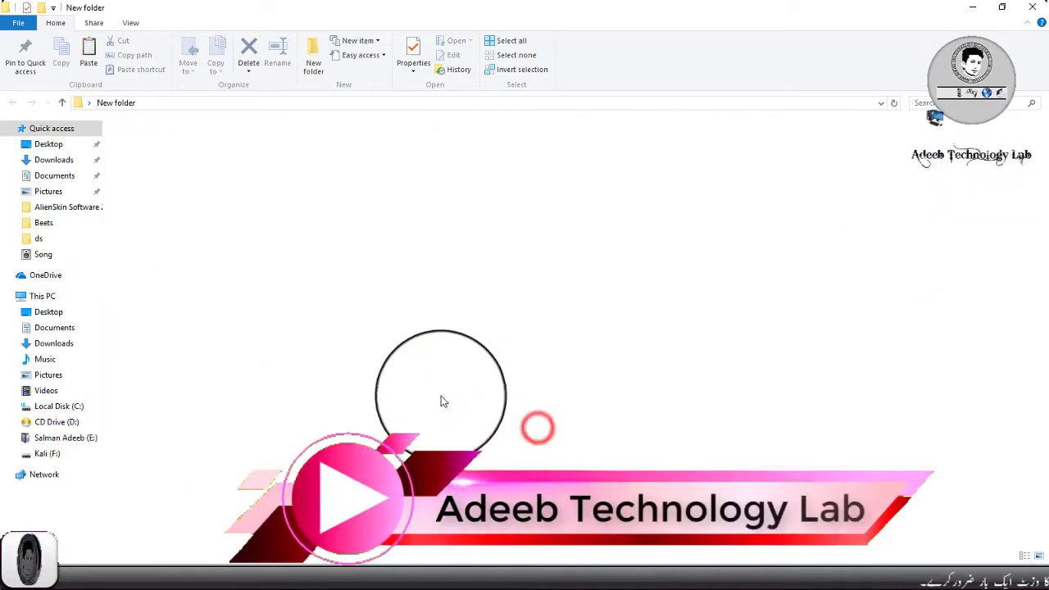
click(219, 221)
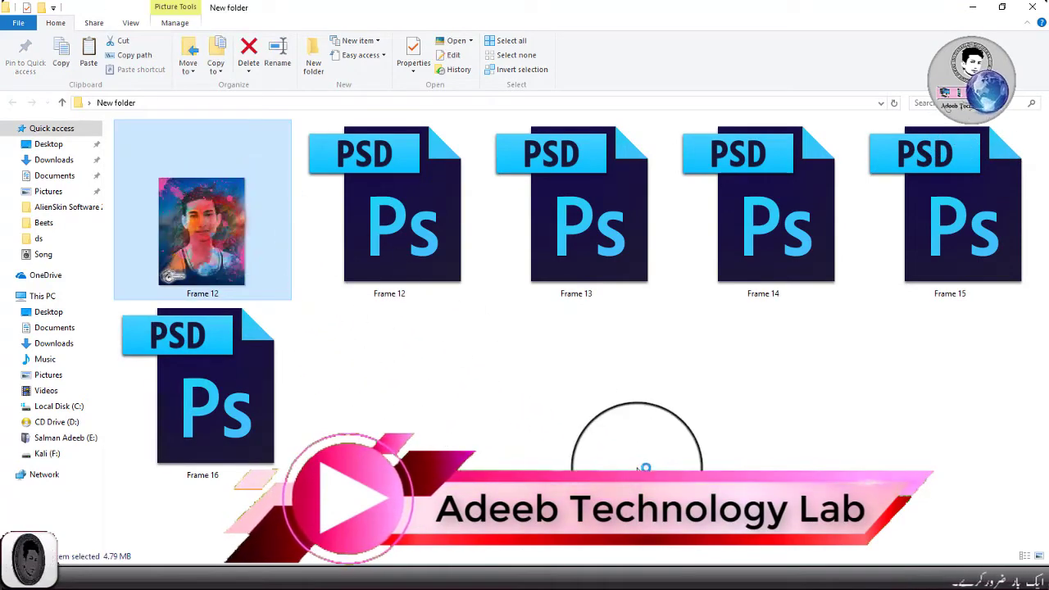